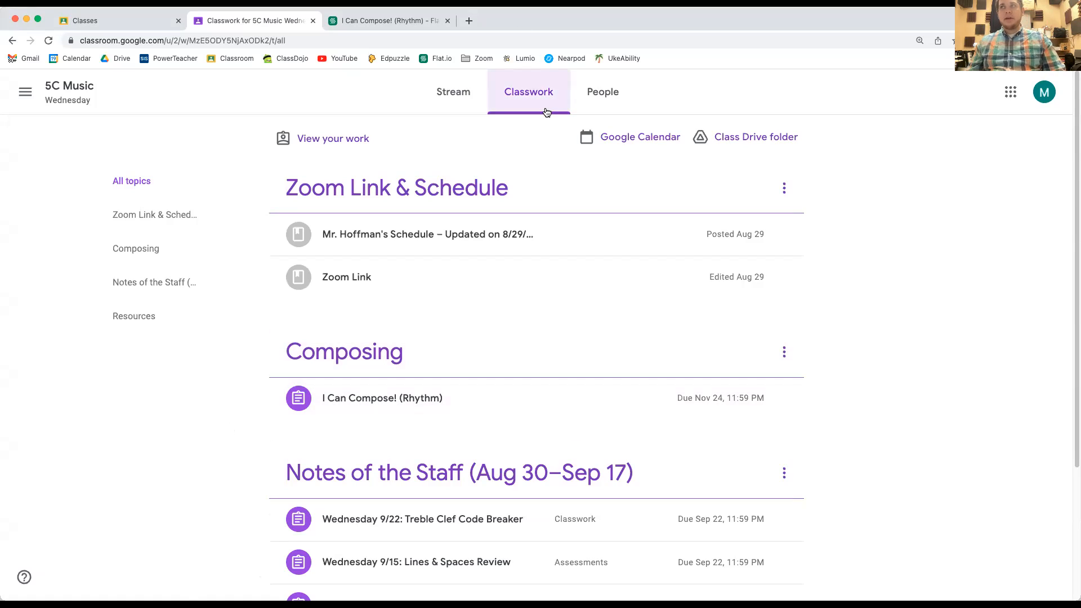
Open the "I Can Compose! (Rhythm)" assignment from the 5C Music class stream
{"action": "left_click", "coordinate": [452, 85]}
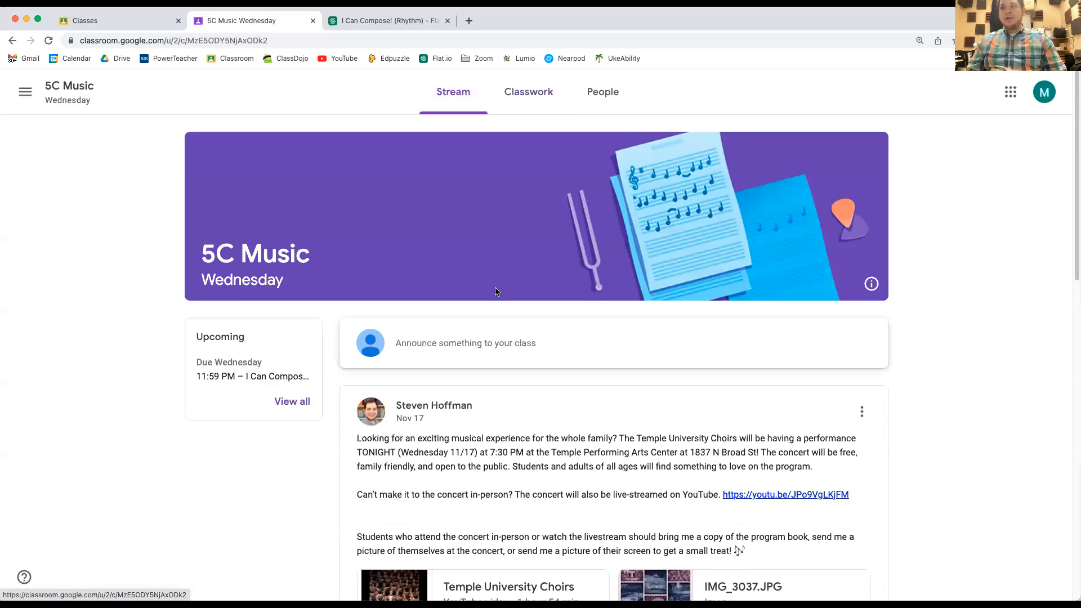
{"action": "scroll", "coordinate": [506, 316], "scroll_direction": "down", "scroll_amount": 6}
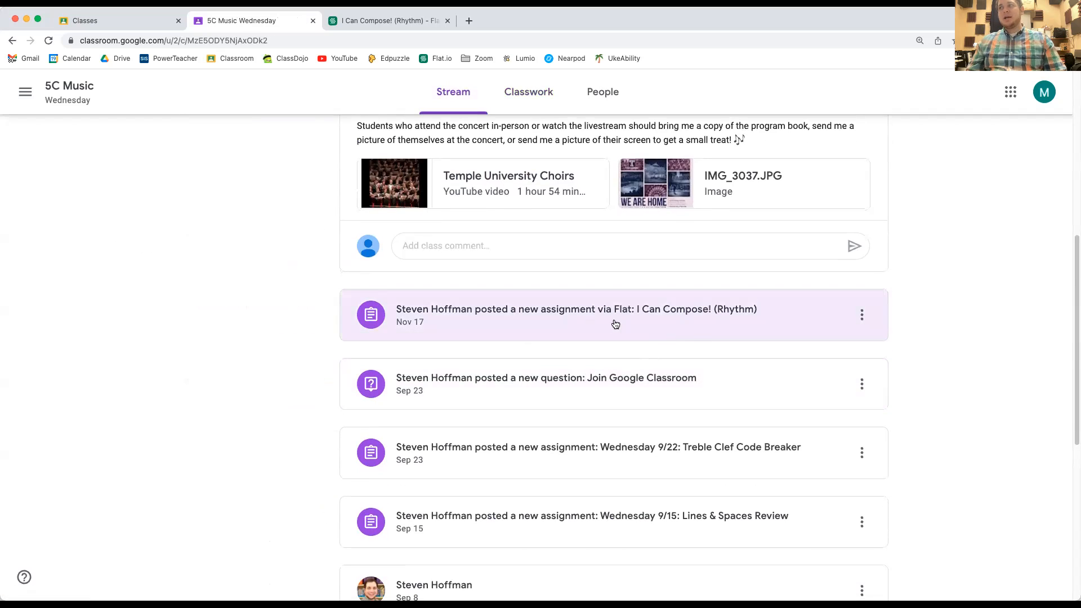
{"action": "left_click", "coordinate": [647, 322]}
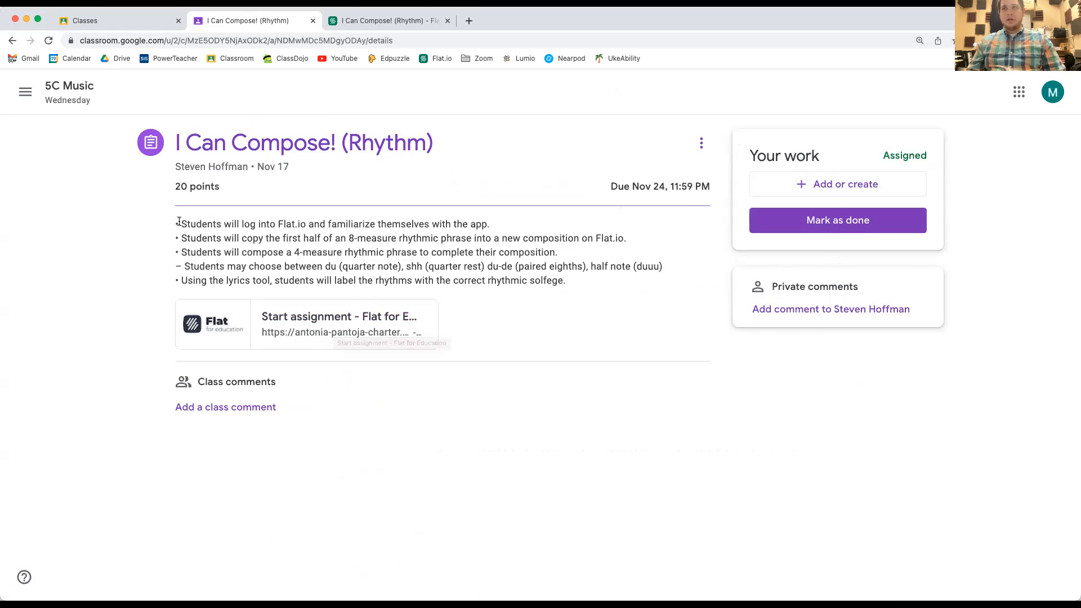
Review the assignment's instructions, open its Flat for Education start link, and enlarge the page
{"action": "left_click_drag", "start_coordinate": [176, 223], "coordinate": [581, 280]}
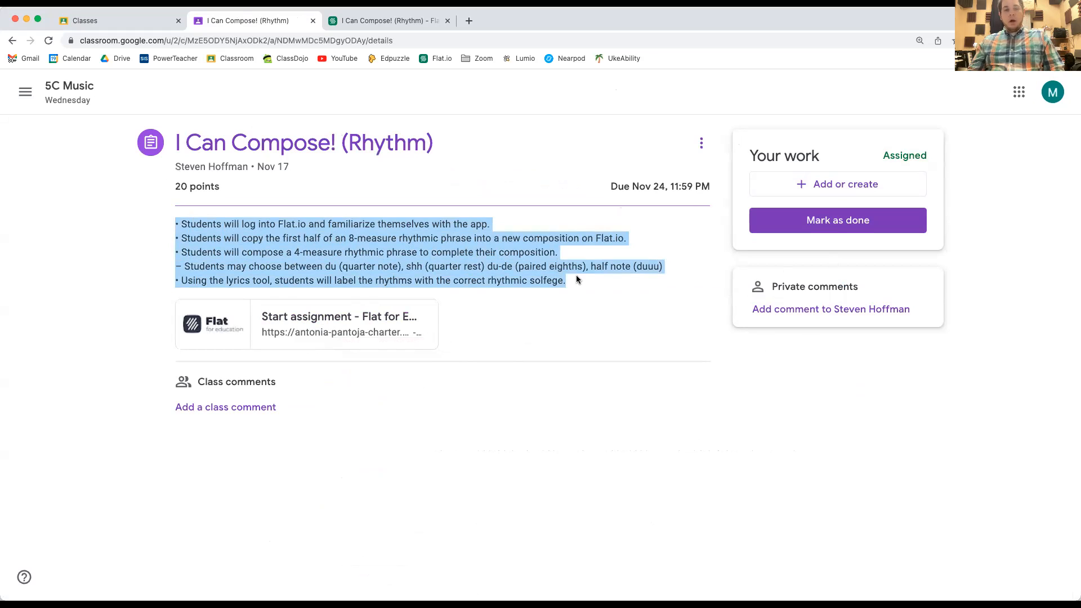
{"action": "left_click", "coordinate": [588, 349]}
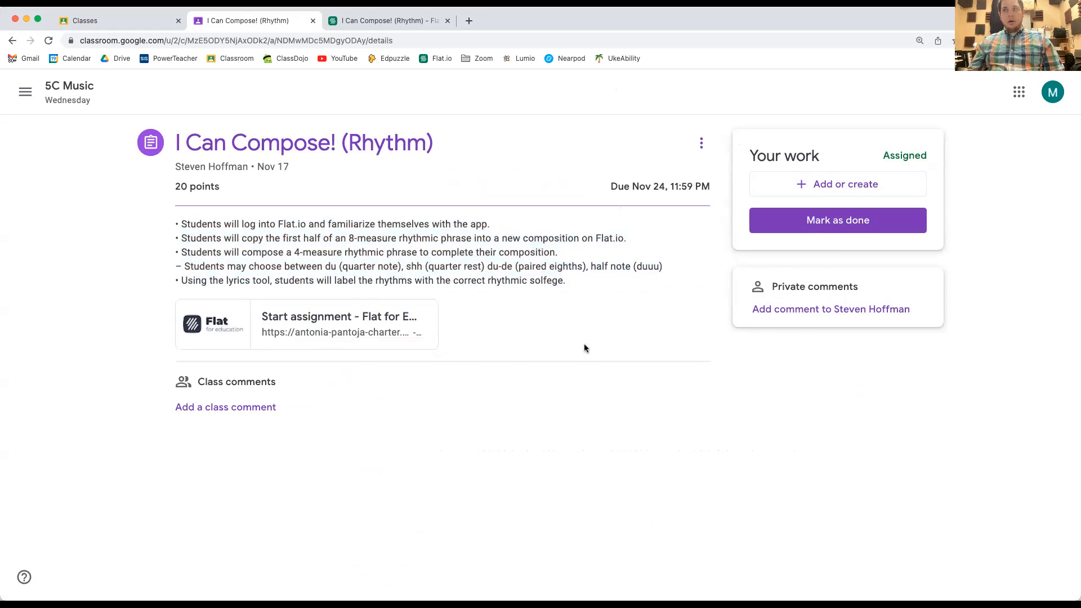
{"action": "left_click", "coordinate": [408, 323]}
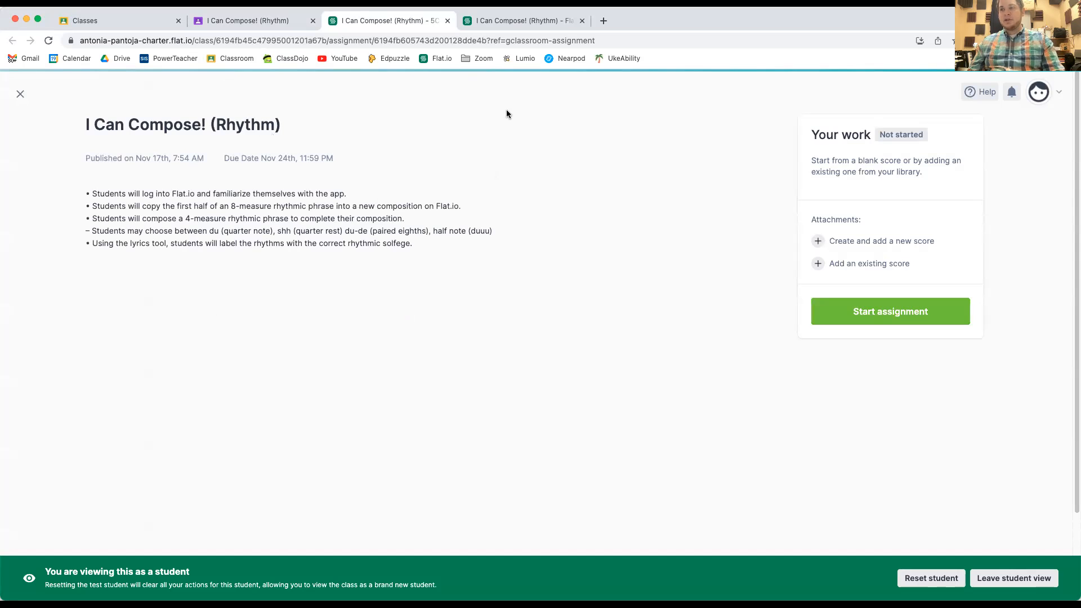
{"action": "key", "text": "super+equal"}
{"action": "key", "text": "super+equal"}
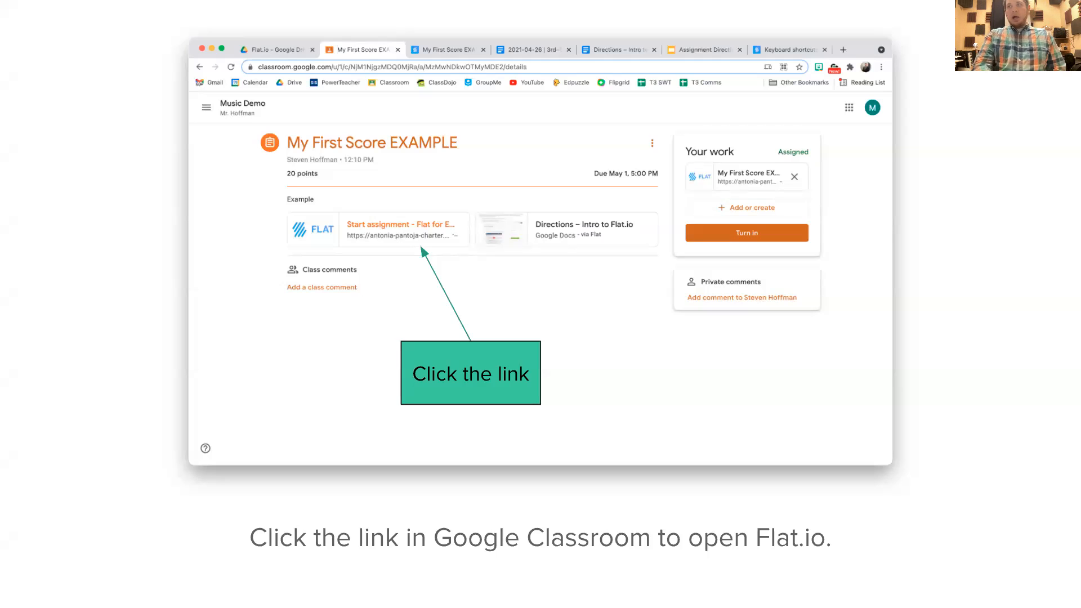
Page through the directions slides on signing in to Flat.io, and return to the "I Can Compose! (Rhythm)" assignment page
{"action": "key", "text": "Right"}
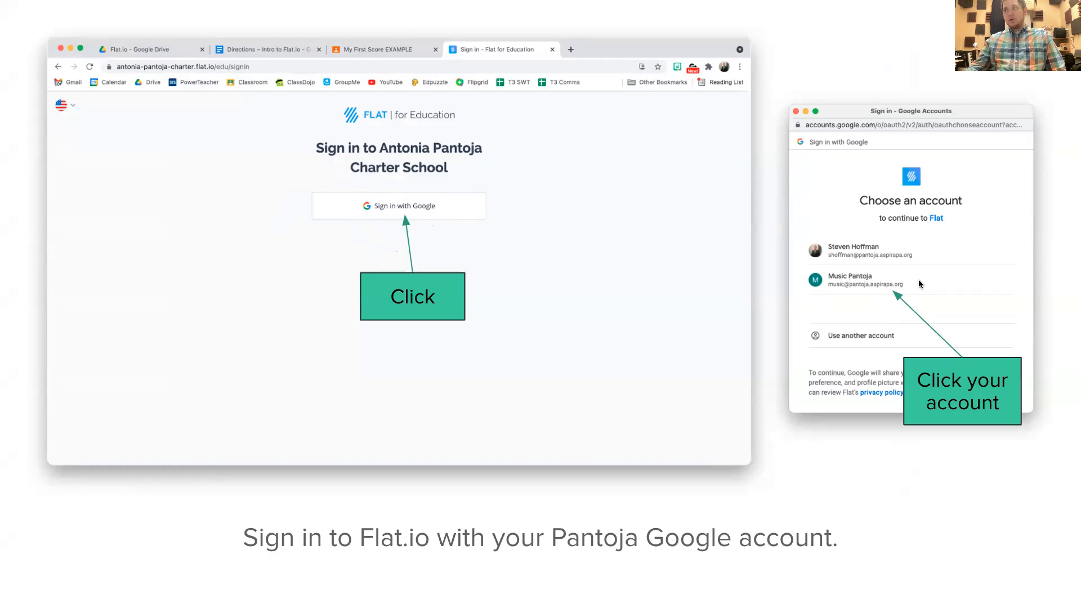
{"action": "left_click", "coordinate": [838, 283]}
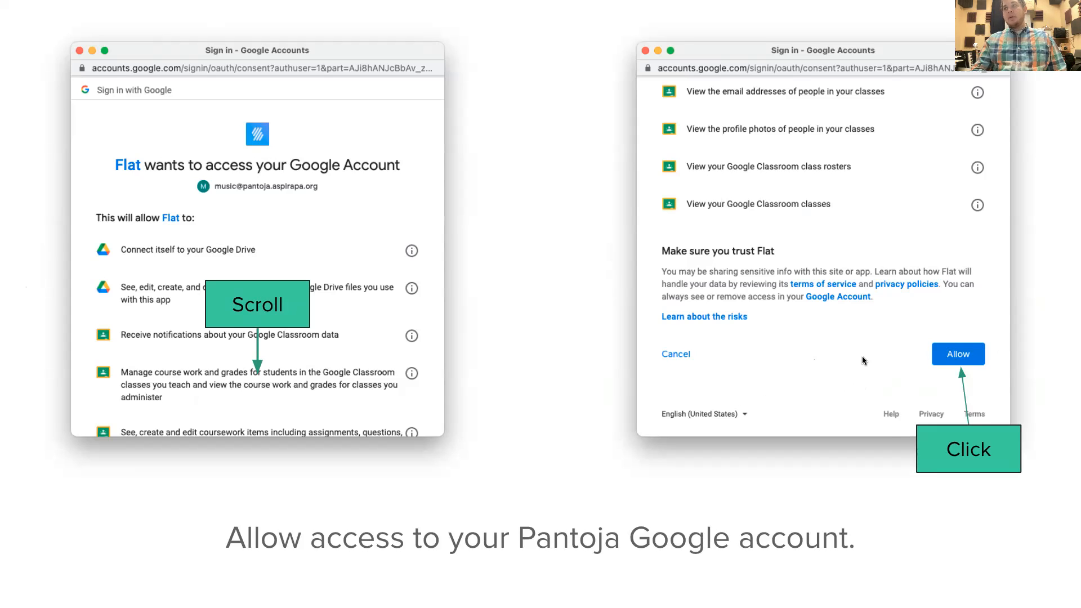
{"action": "left_click", "coordinate": [863, 361]}
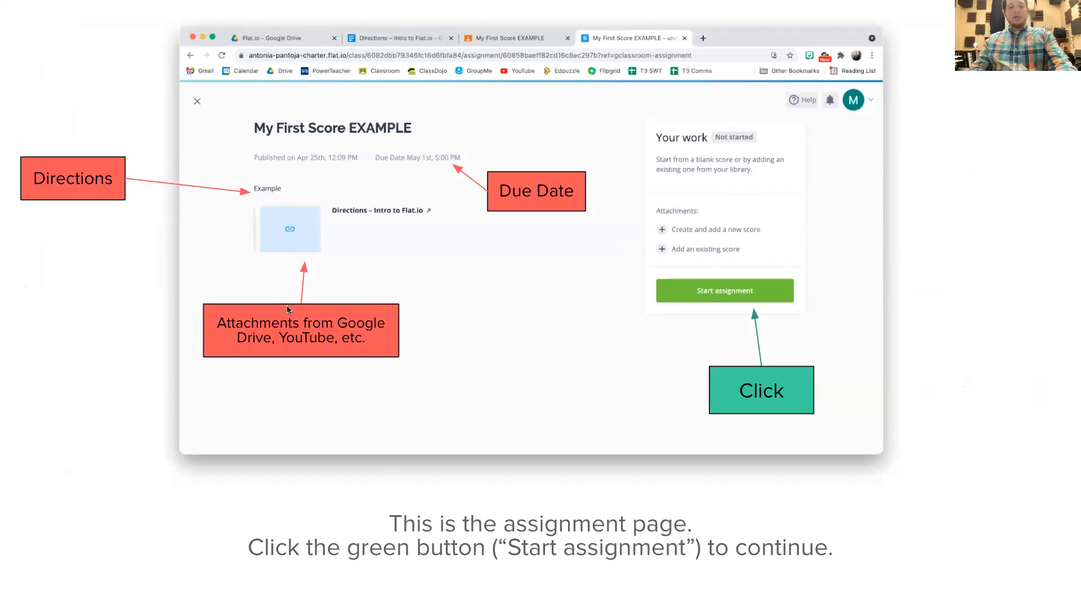
{"action": "key", "text": "Escape"}
{"action": "key", "text": "ctrl+shift+Tab"}
{"action": "key", "text": "ctrl+shift+Tab"}
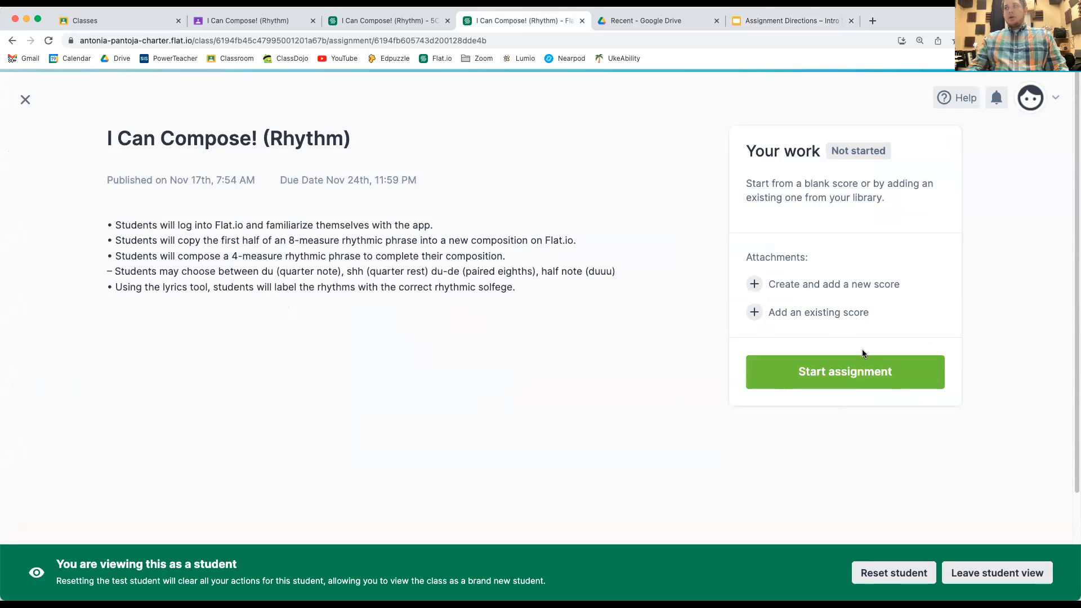
Start the assignment and title the new private score "I Can Compose! (Rhythm) -" followed by the teacher's name
{"action": "left_click", "coordinate": [821, 363]}
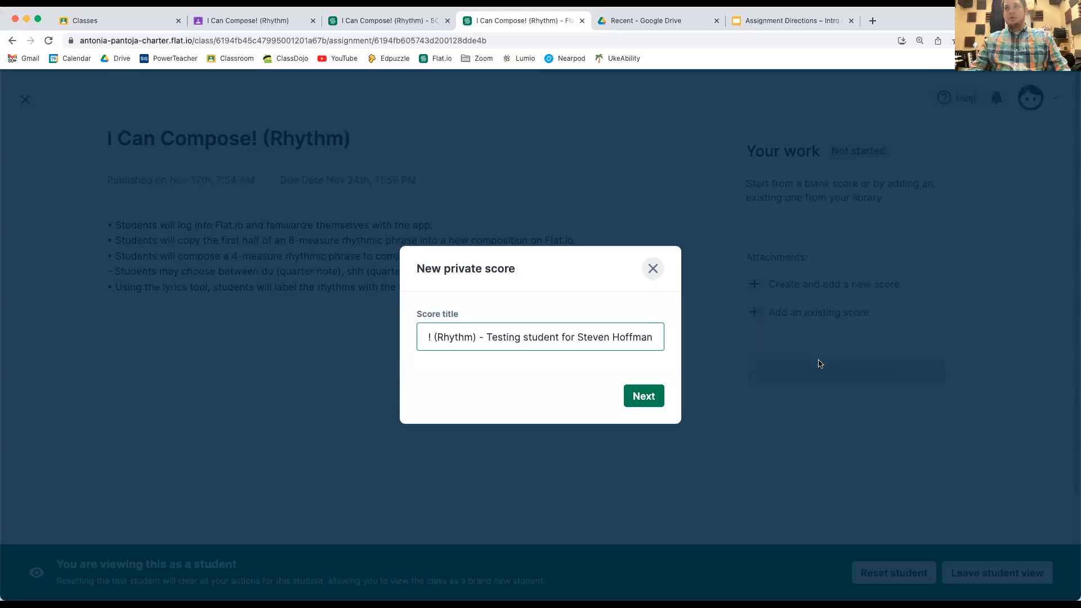
{"action": "left_click_drag", "start_coordinate": [485, 337], "coordinate": [663, 343]}
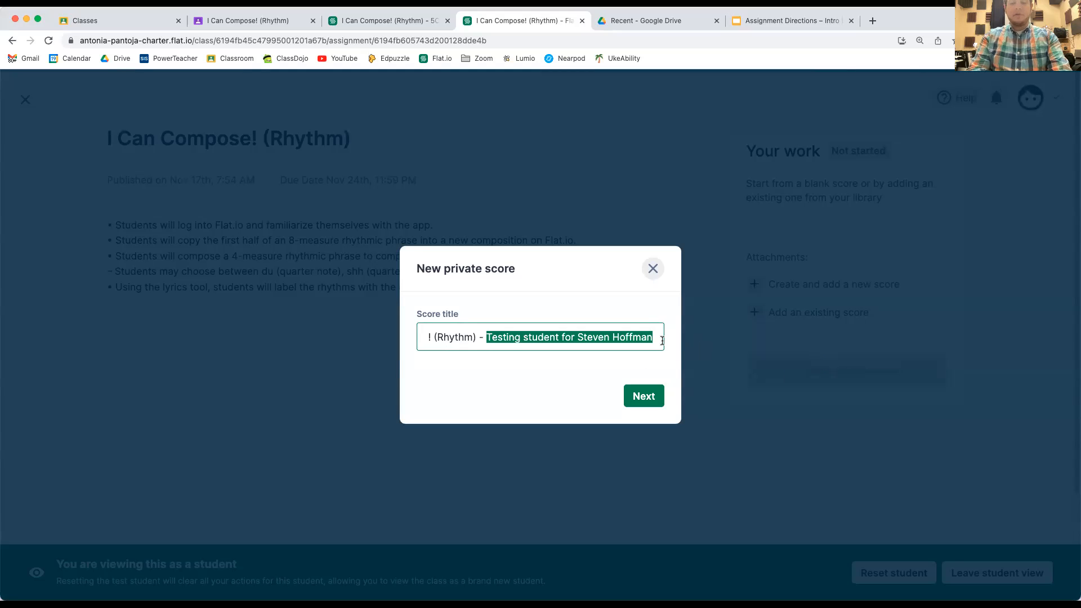
{"action": "type", "text": "MR."}
{"action": "key", "text": "BackSpace"}
{"action": "key", "text": "BackSpace"}
{"action": "key", "text": "BackSpace"}
{"action": "type", "text": "r. Hoffman"}
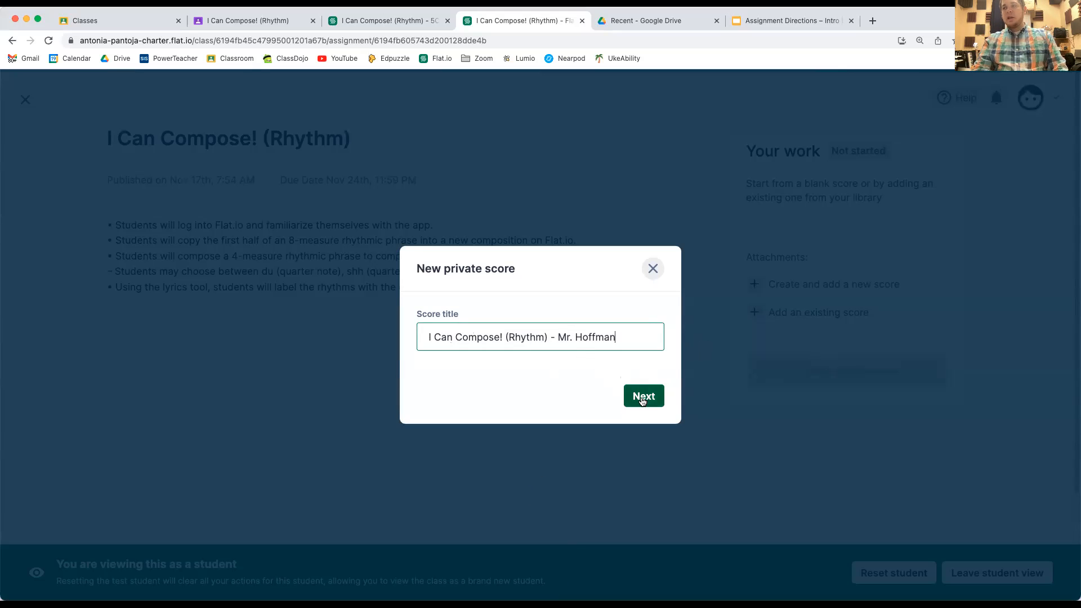
{"action": "left_click", "coordinate": [641, 402]}
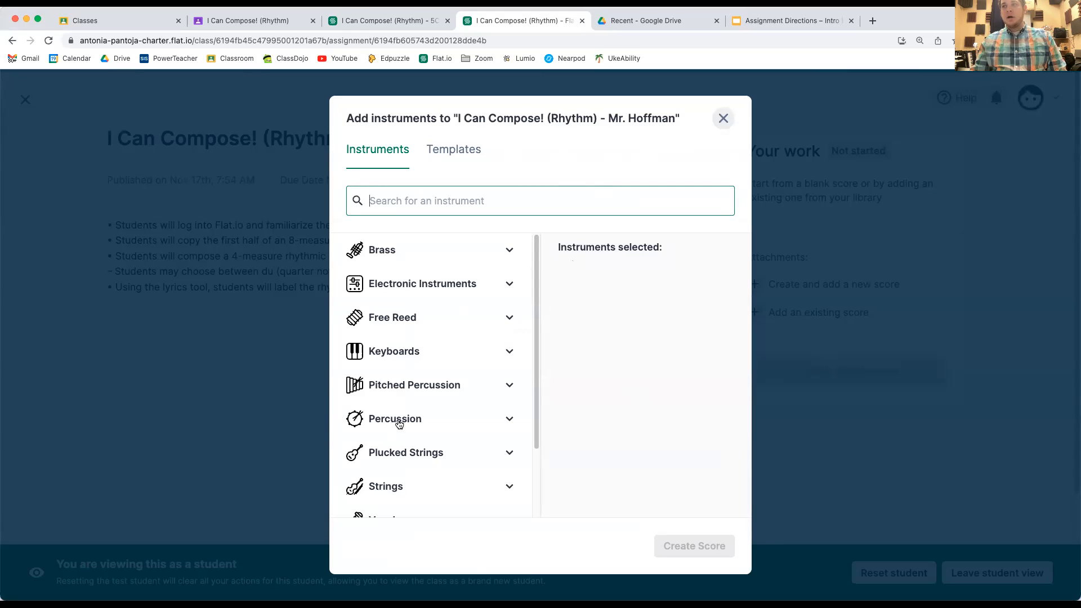
Add Claves from the Percussion category and remove it from the selected instruments
{"action": "left_click", "coordinate": [414, 422]}
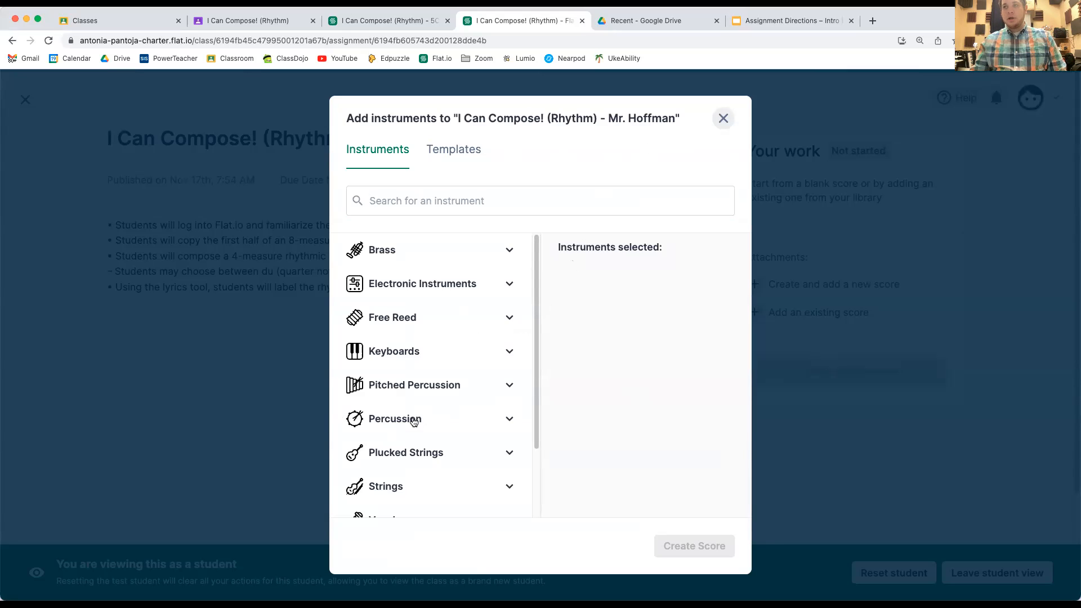
{"action": "scroll", "coordinate": [414, 424], "scroll_direction": "down", "scroll_amount": 5}
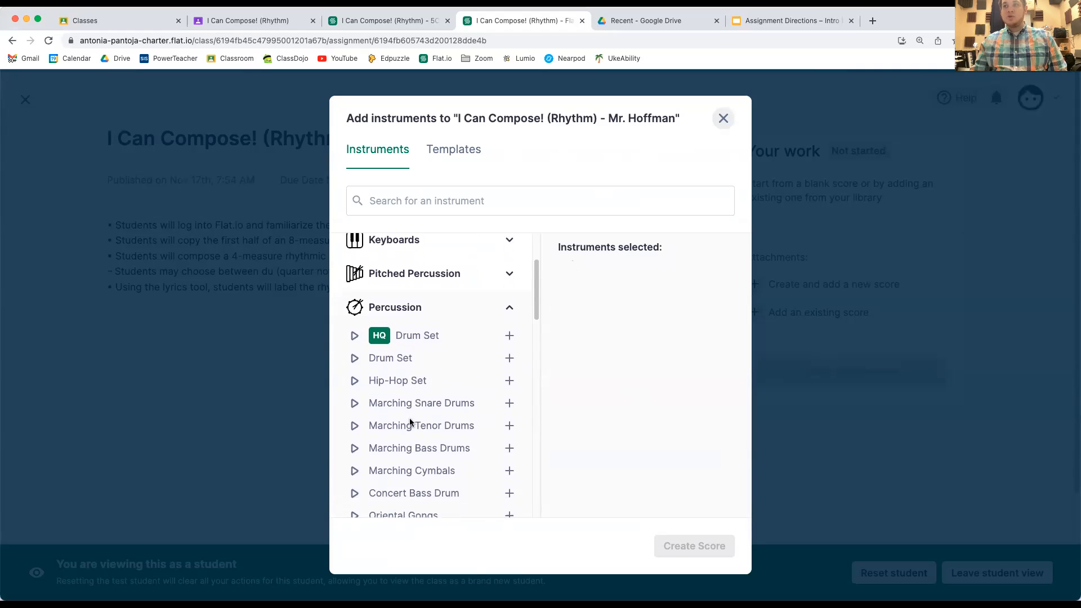
{"action": "scroll", "coordinate": [412, 434], "scroll_direction": "down", "scroll_amount": 3}
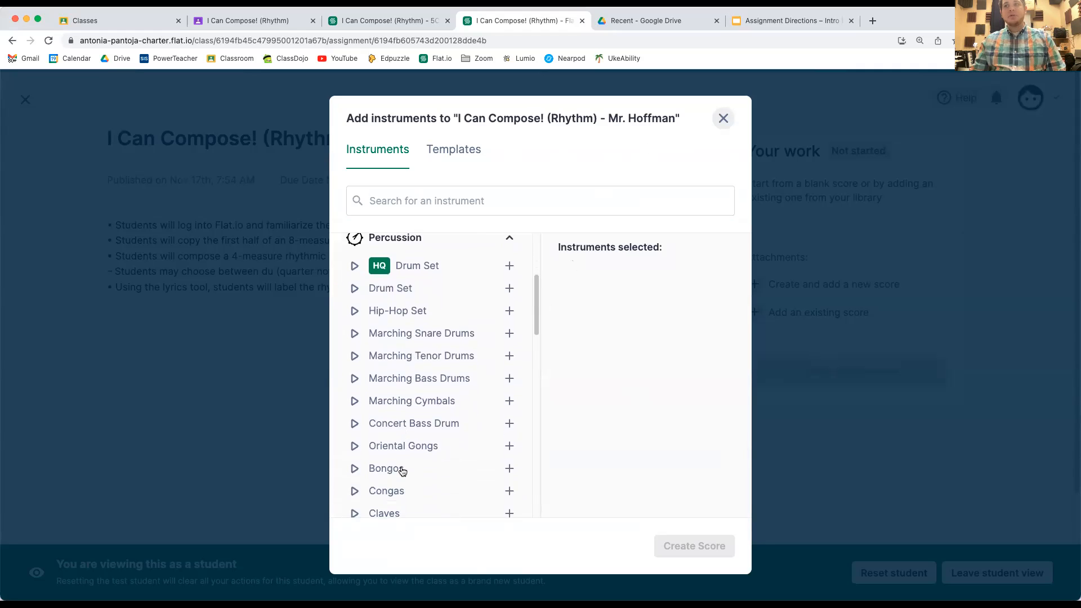
{"action": "scroll", "coordinate": [401, 466], "scroll_direction": "down", "scroll_amount": 4}
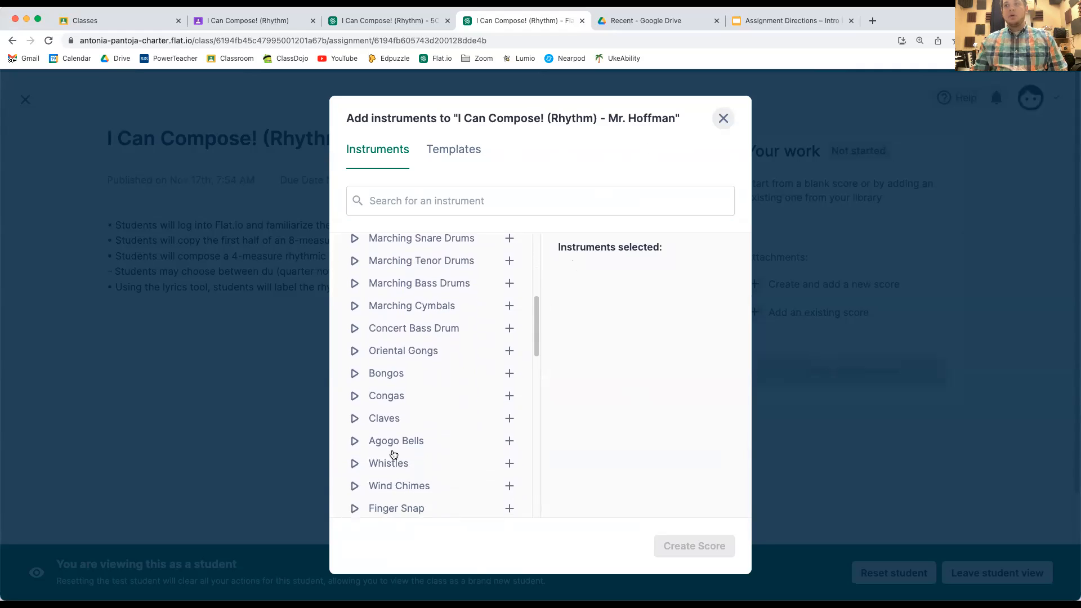
{"action": "scroll", "coordinate": [385, 412], "scroll_direction": "up", "scroll_amount": 5}
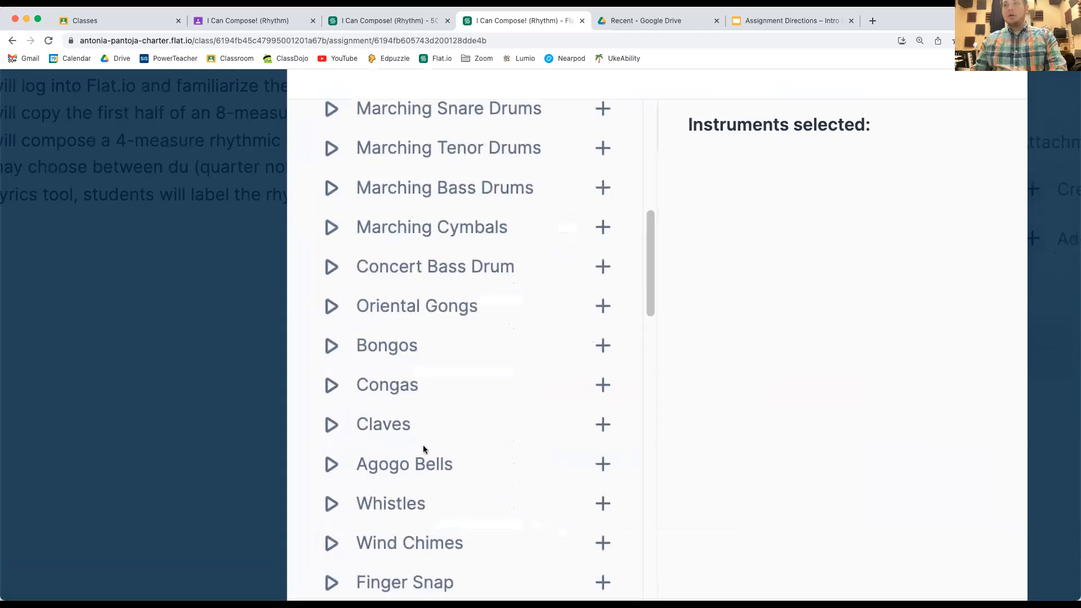
{"action": "scroll", "coordinate": [396, 436], "scroll_direction": "up", "scroll_amount": 5}
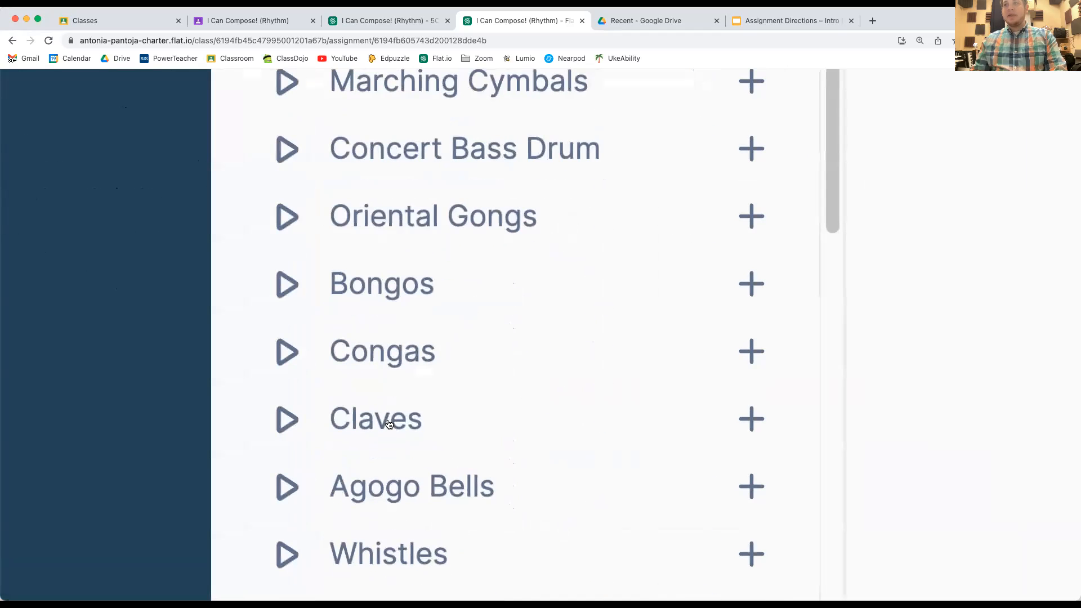
{"action": "left_click", "coordinate": [389, 424]}
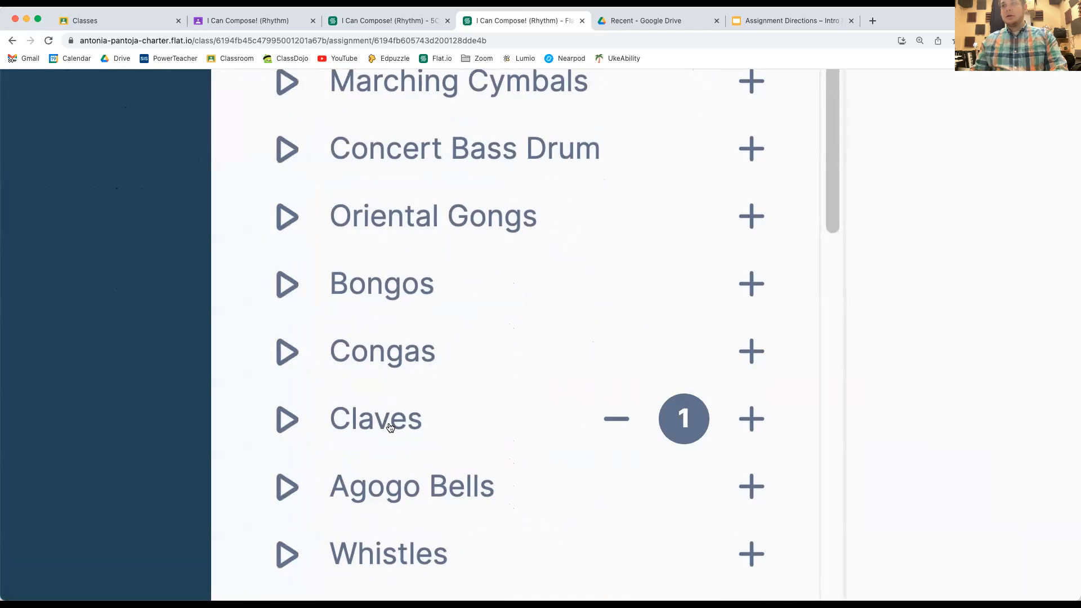
{"action": "scroll", "coordinate": [390, 427], "scroll_direction": "down", "scroll_amount": 5}
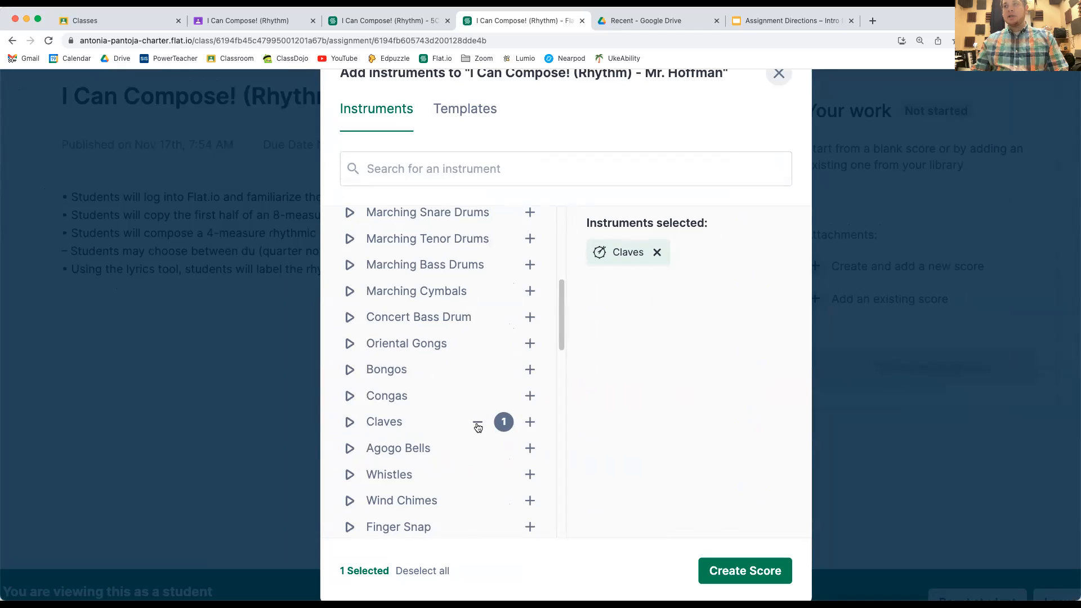
{"action": "left_click", "coordinate": [656, 251]}
Find Claves by searching for "claves", add one to the score's instruments, and create the score
{"action": "left_click", "coordinate": [426, 178]}
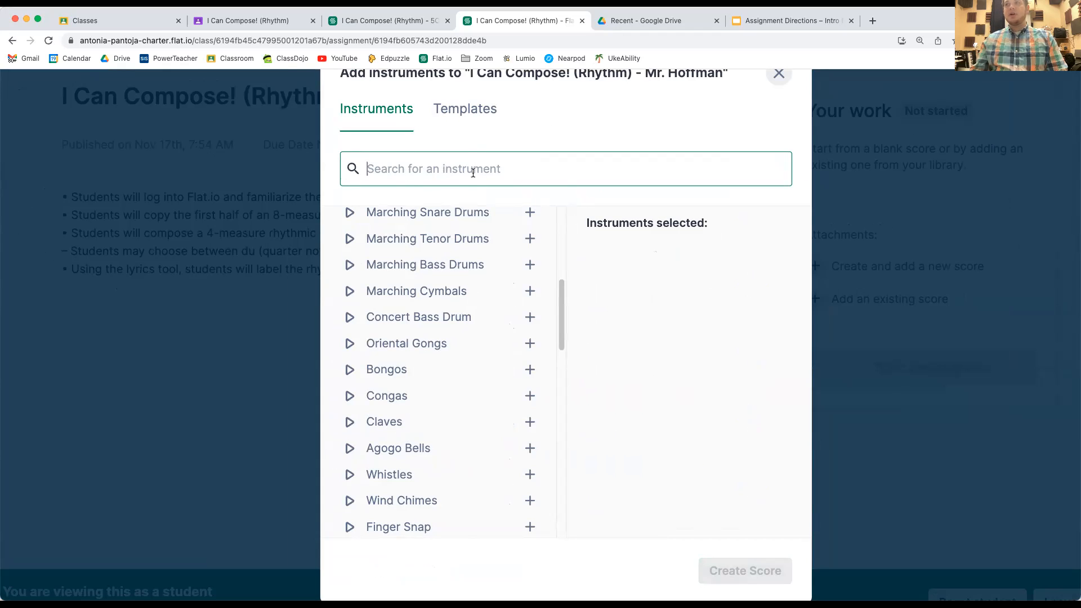
{"action": "type", "text": "cl"}
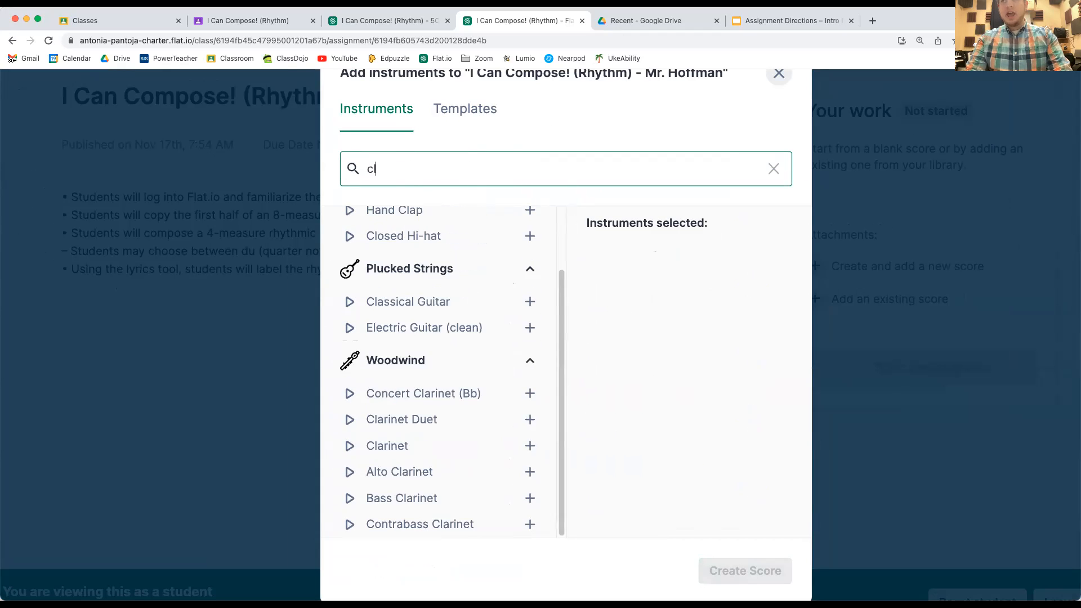
{"action": "type", "text": "aves"}
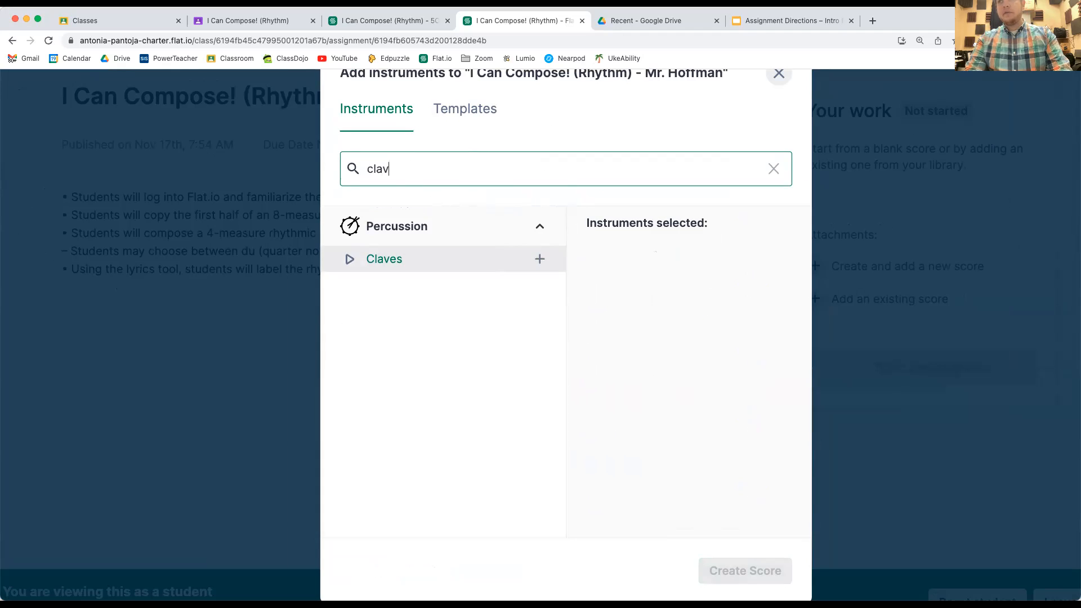
{"action": "left_click", "coordinate": [392, 263]}
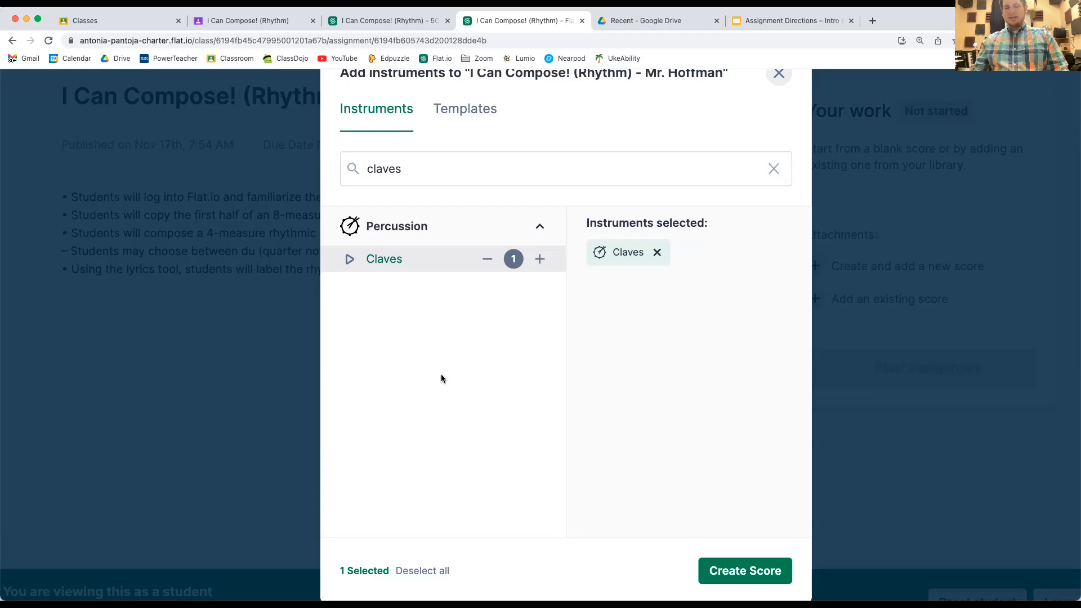
{"action": "left_click", "coordinate": [747, 572]}
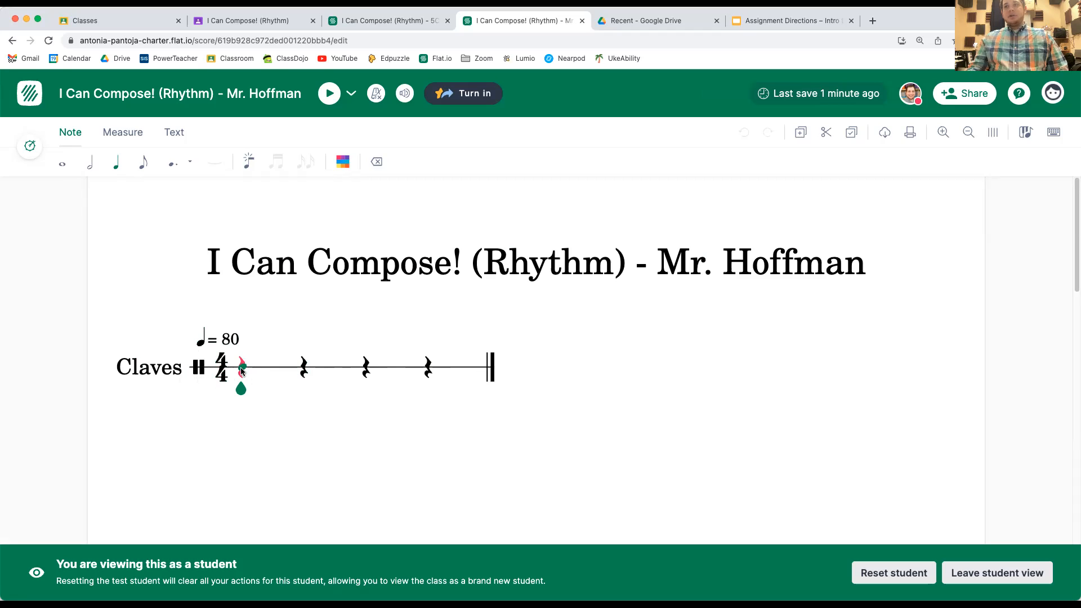
Enter a quarter note on the first beat of the Claves measure
{"action": "scroll", "coordinate": [242, 370], "scroll_direction": "up", "scroll_amount": 5}
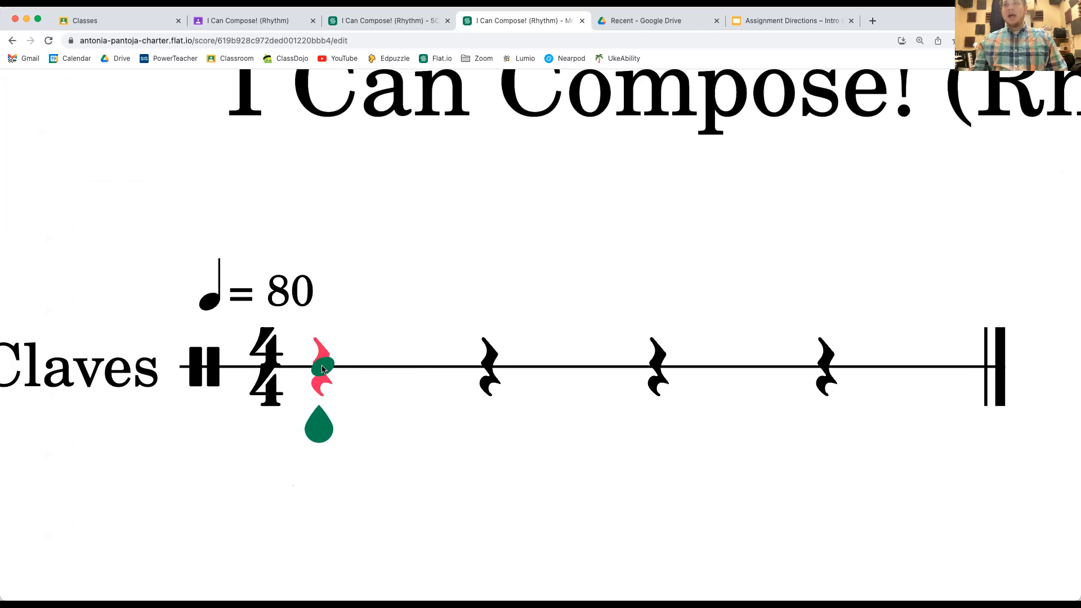
{"action": "left_click", "coordinate": [323, 369]}
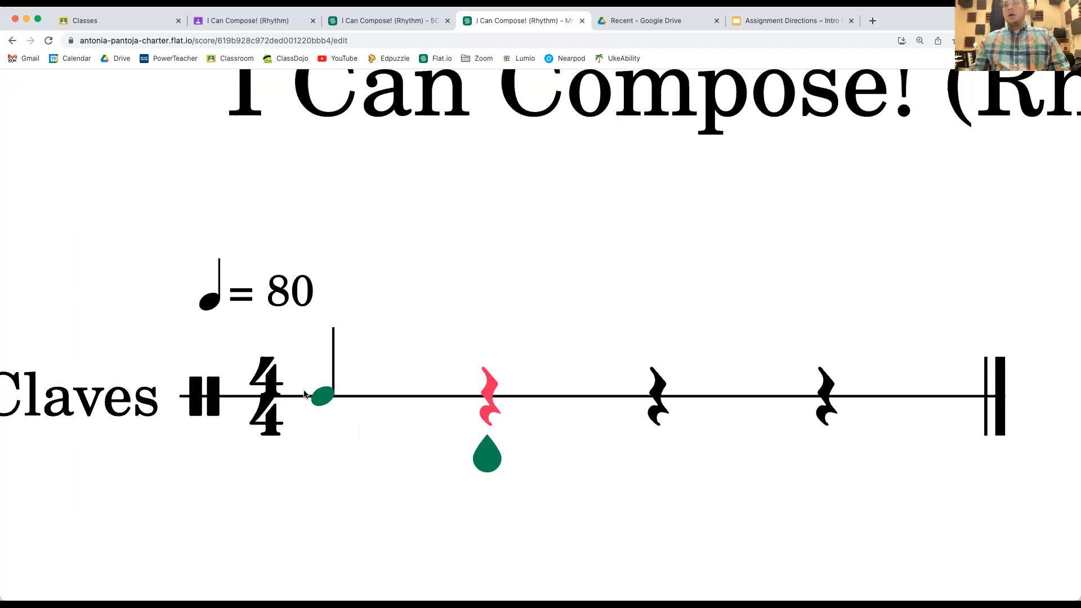
{"action": "scroll", "coordinate": [303, 392], "scroll_direction": "down", "scroll_amount": 5}
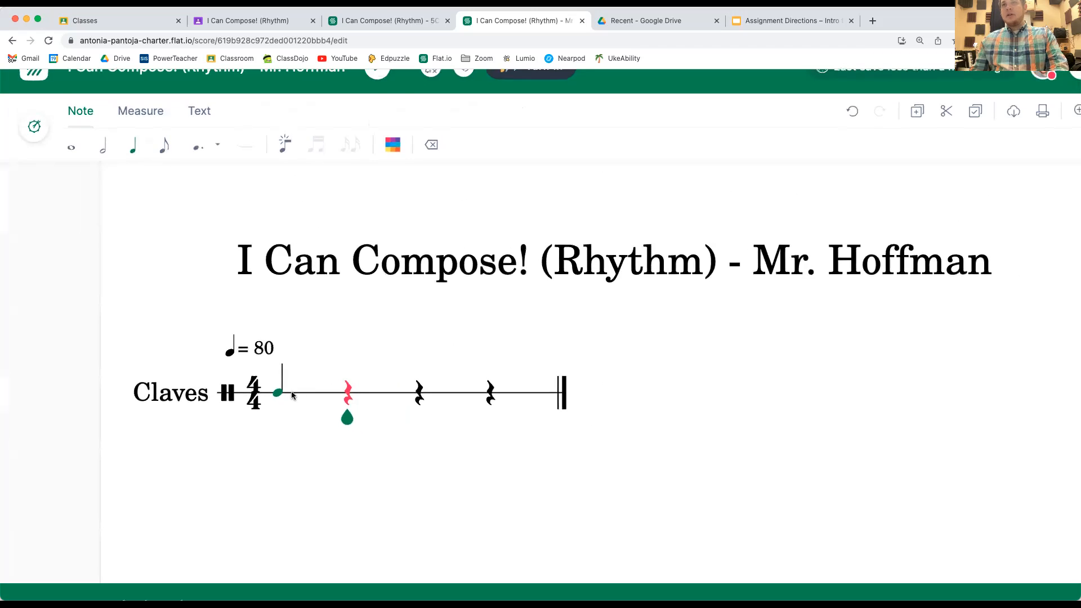
{"action": "scroll", "coordinate": [290, 411], "scroll_direction": "down", "scroll_amount": 2}
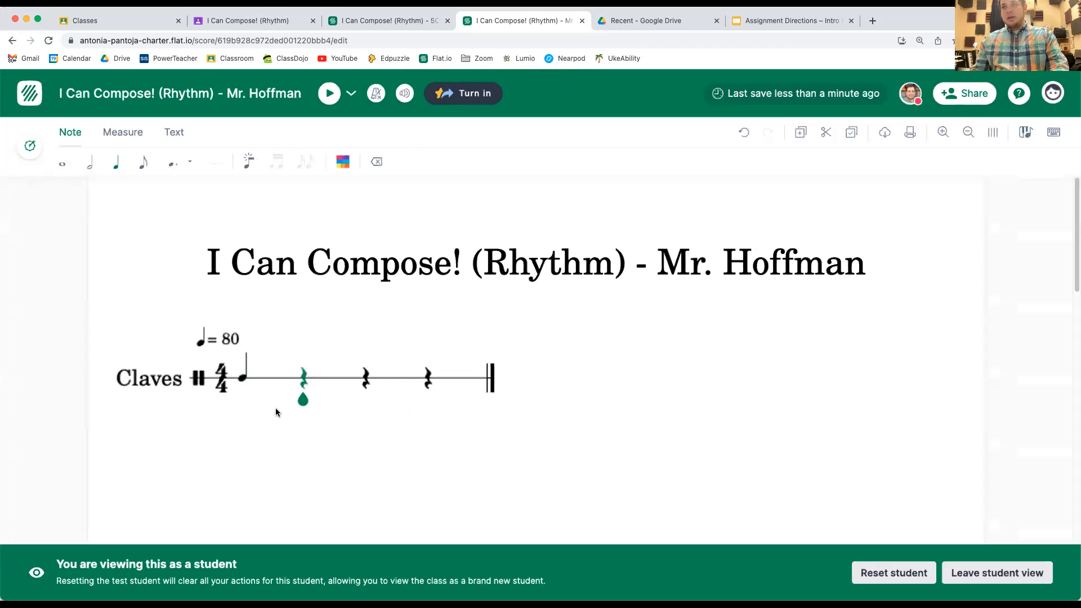
Delete the quarter note on the first beat and enter it again
{"action": "left_click", "coordinate": [242, 391]}
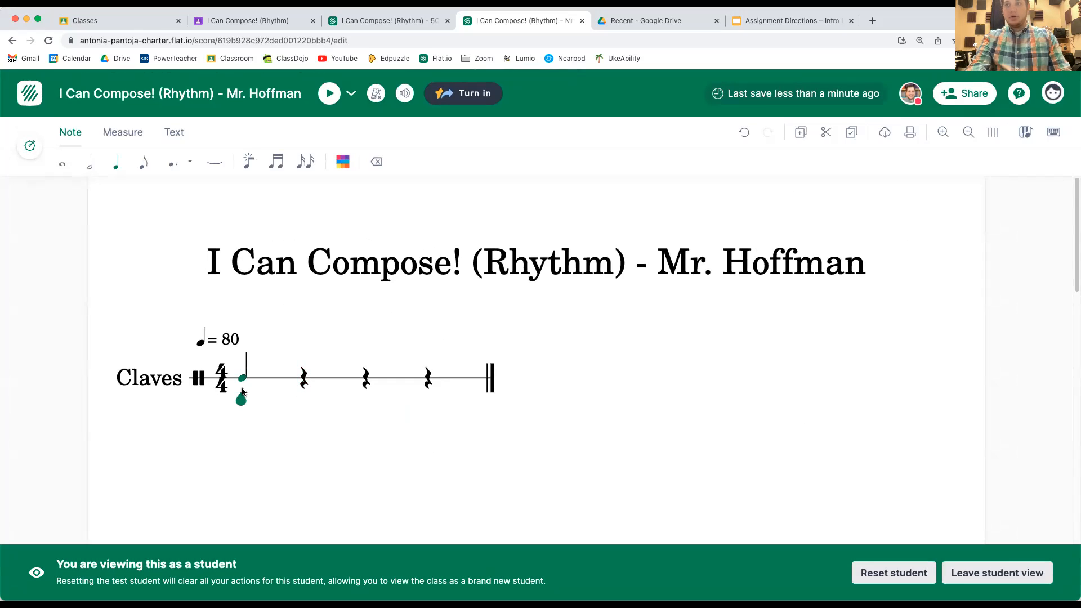
{"action": "key", "text": "BackSpace"}
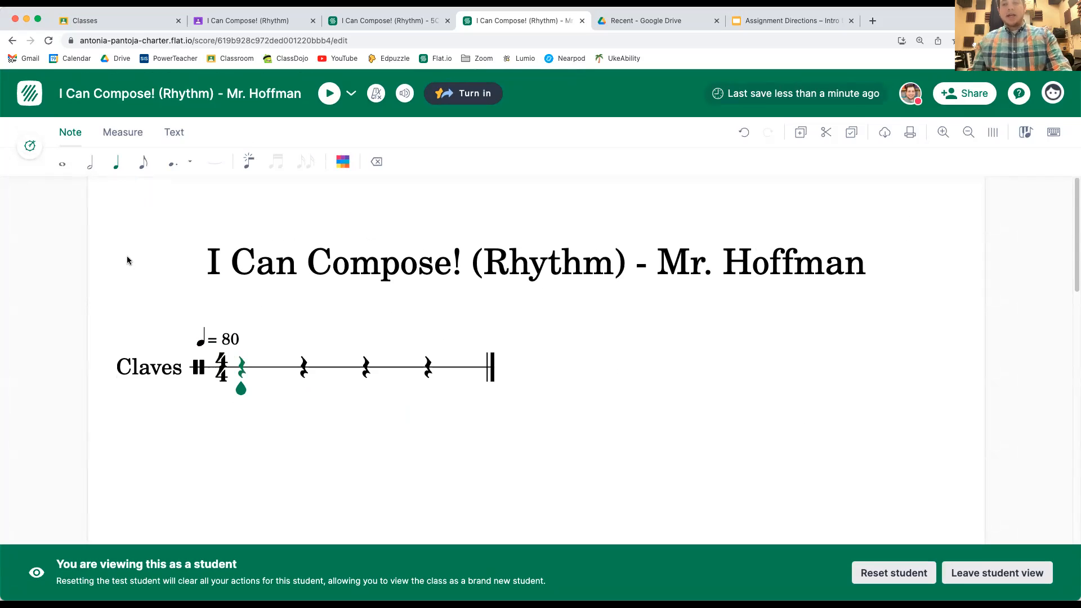
{"action": "key", "text": "Return"}
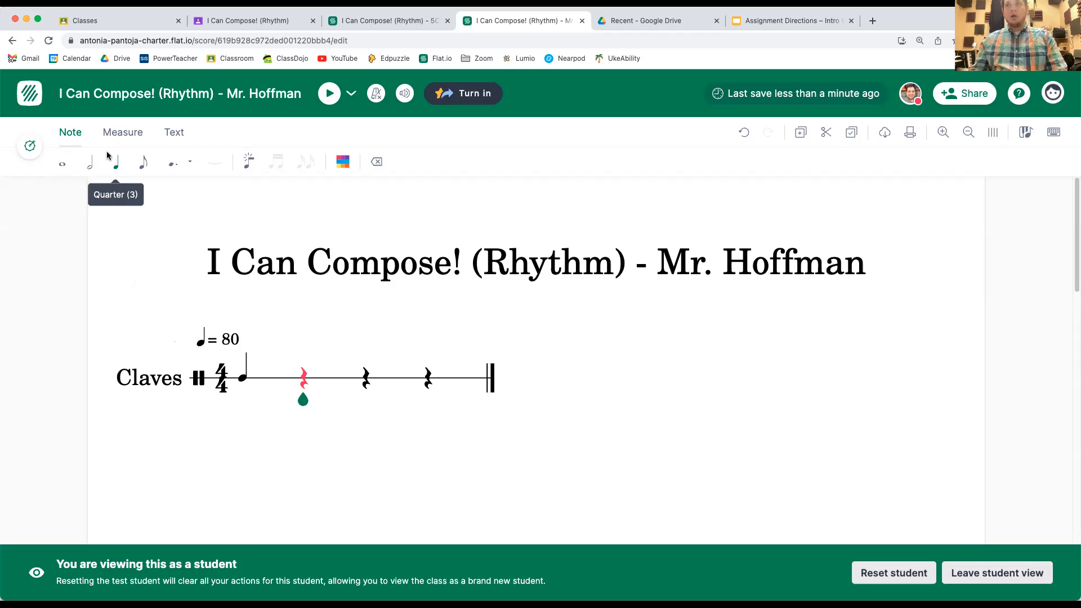
Enter two eighth notes on beat two of the first Claves measure
{"action": "scroll", "coordinate": [107, 168], "scroll_direction": "up", "scroll_amount": 3}
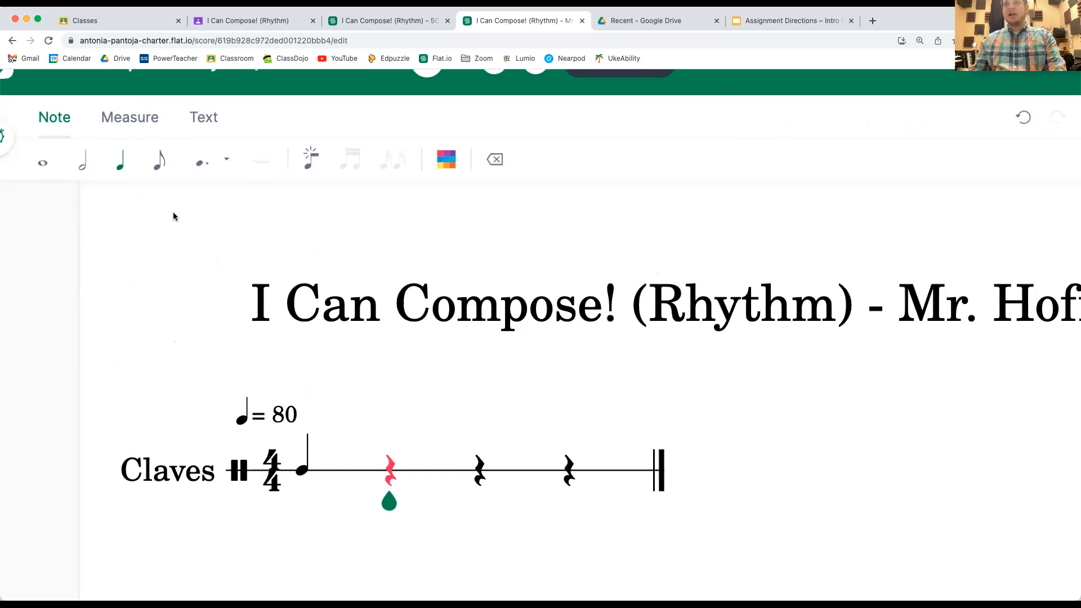
{"action": "scroll", "coordinate": [172, 215], "scroll_direction": "left", "scroll_amount": 2}
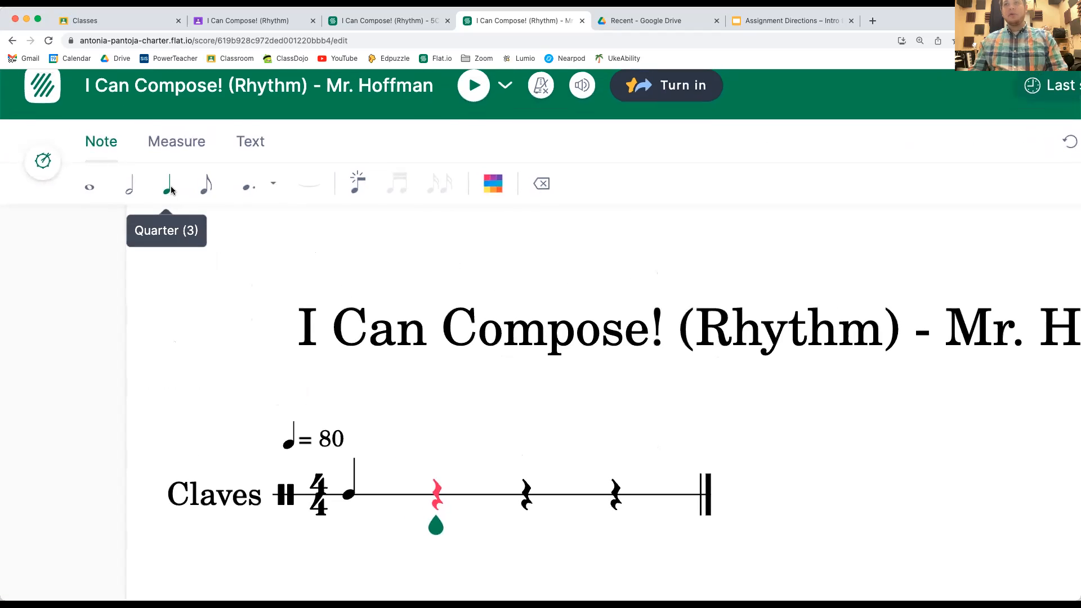
{"action": "left_click", "coordinate": [209, 186]}
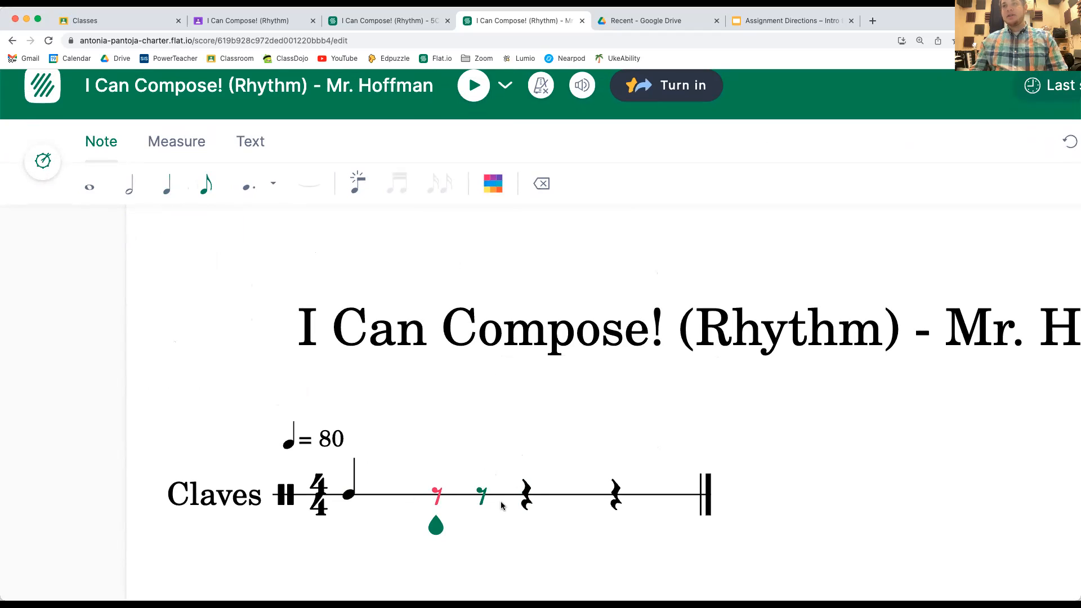
{"action": "left_click", "coordinate": [437, 499]}
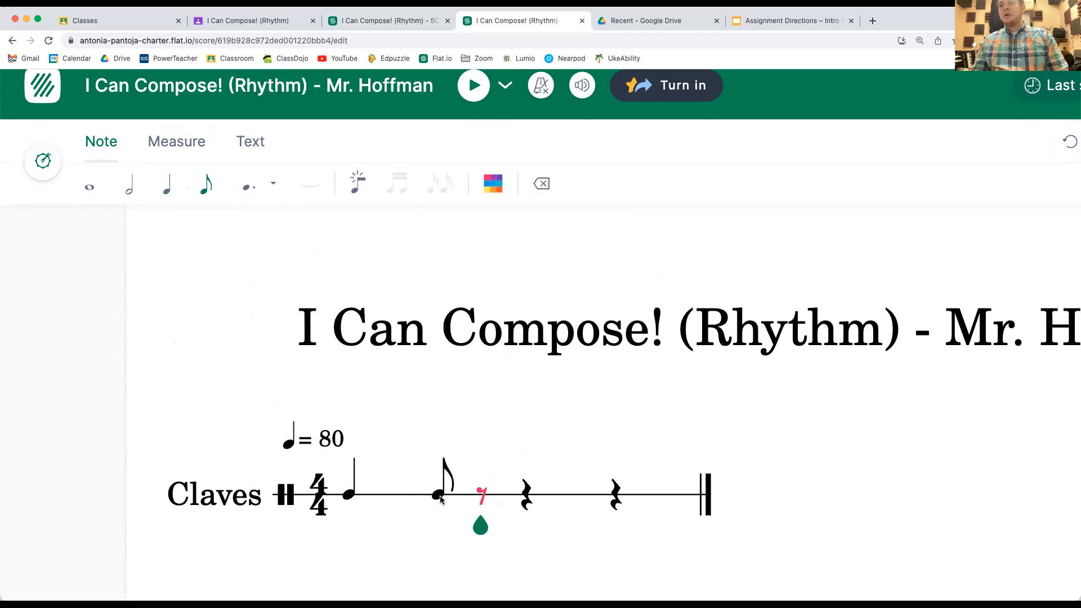
{"action": "left_click", "coordinate": [480, 498]}
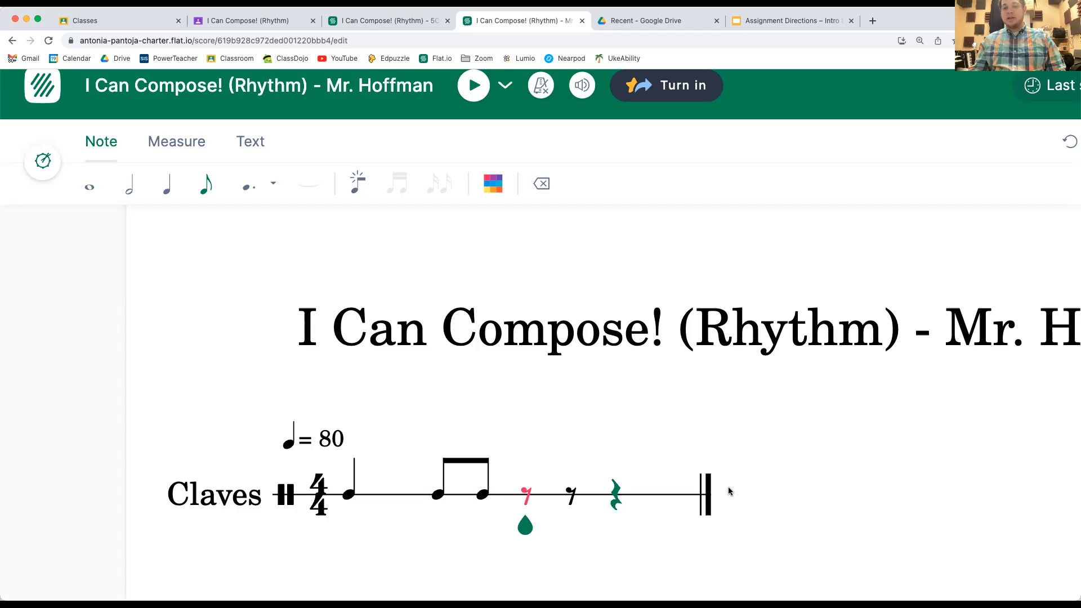
Delete the second eighth note on beat two of the first measure and enter it again
{"action": "key", "text": "Left"}
{"action": "key", "text": "BackSpace"}
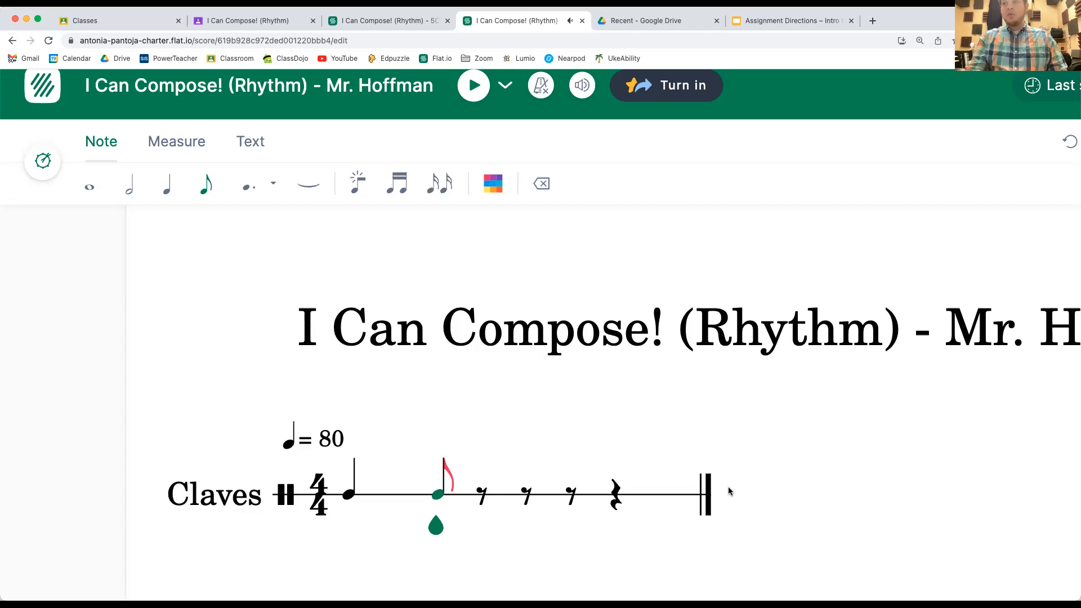
{"action": "left_click", "coordinate": [597, 484]}
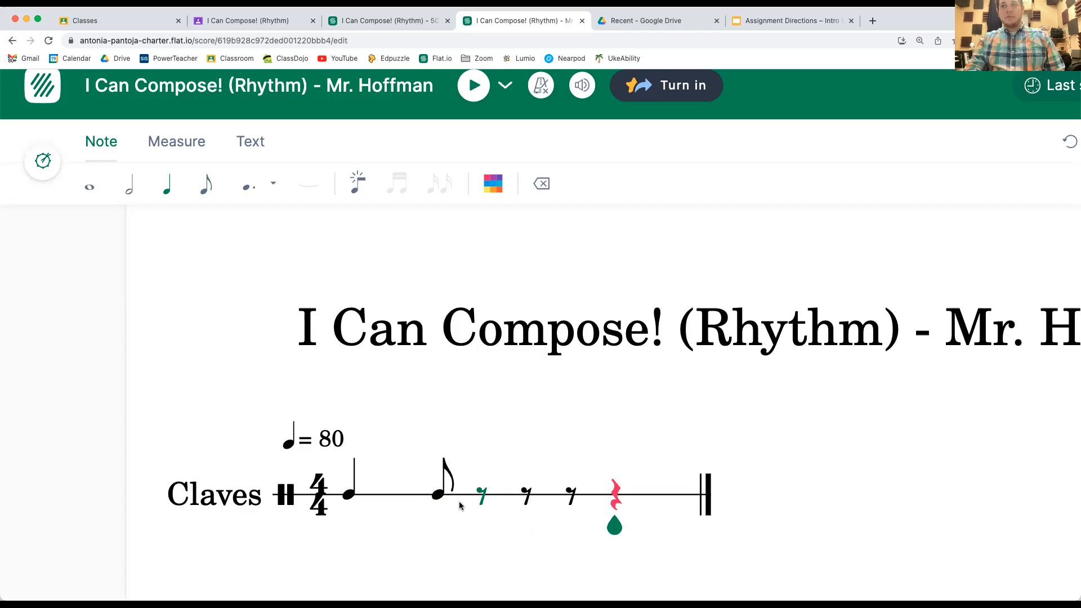
{"action": "left_click", "coordinate": [481, 496]}
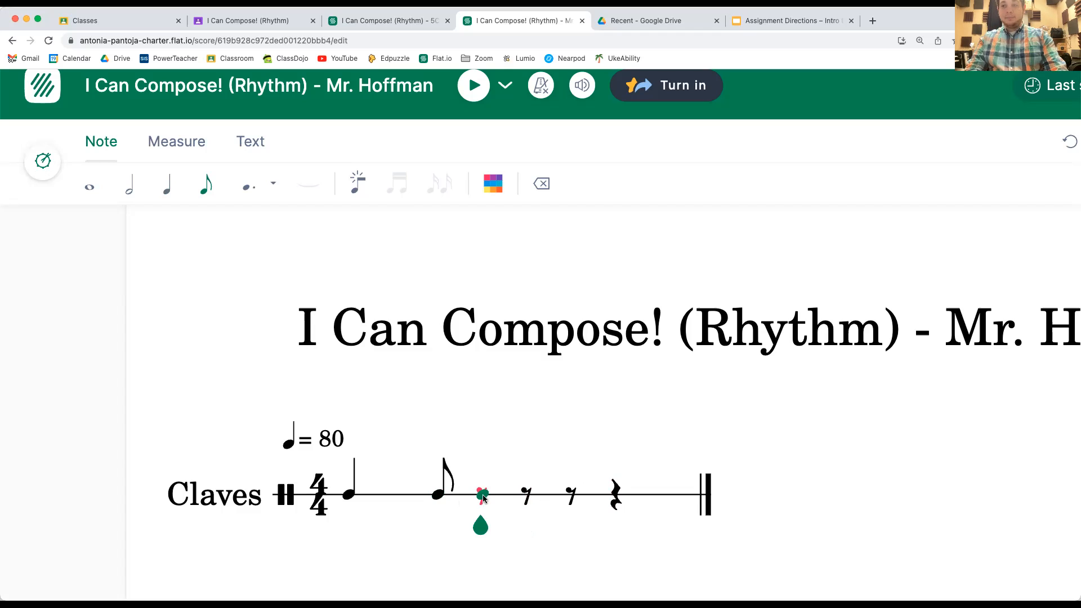
{"action": "left_click", "coordinate": [483, 498]}
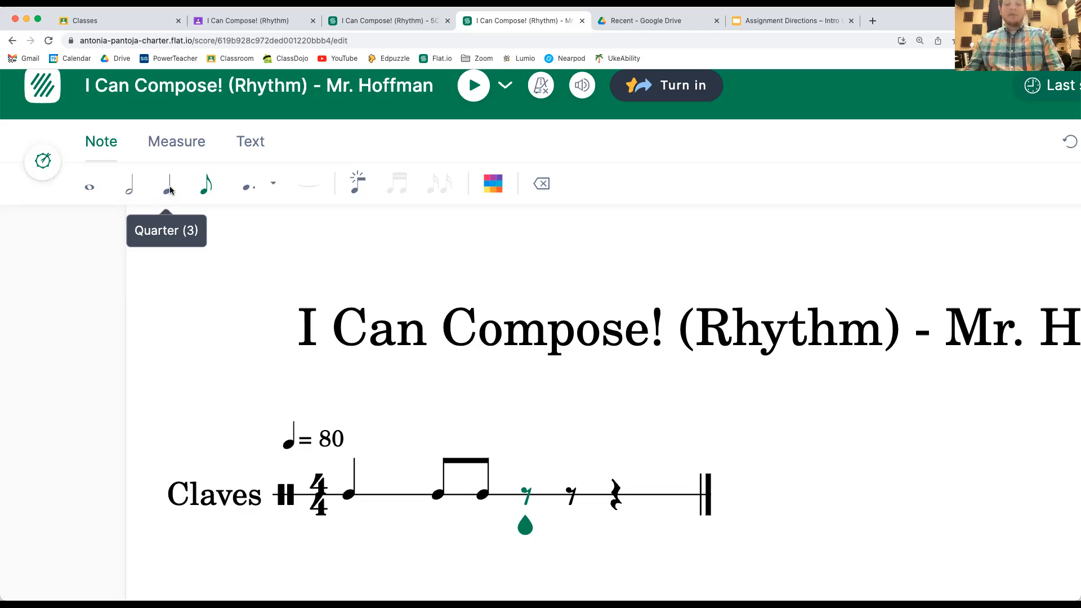
Enter quarter notes on beats three and four of the first measure
{"action": "left_click", "coordinate": [169, 190]}
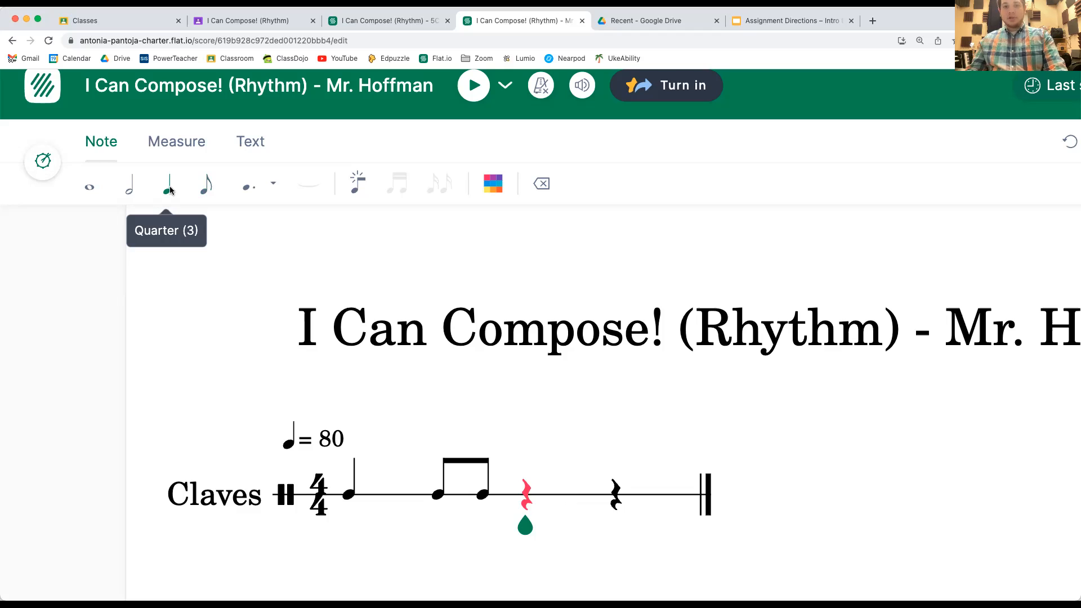
{"action": "key", "text": "a"}
{"action": "key", "text": "a"}
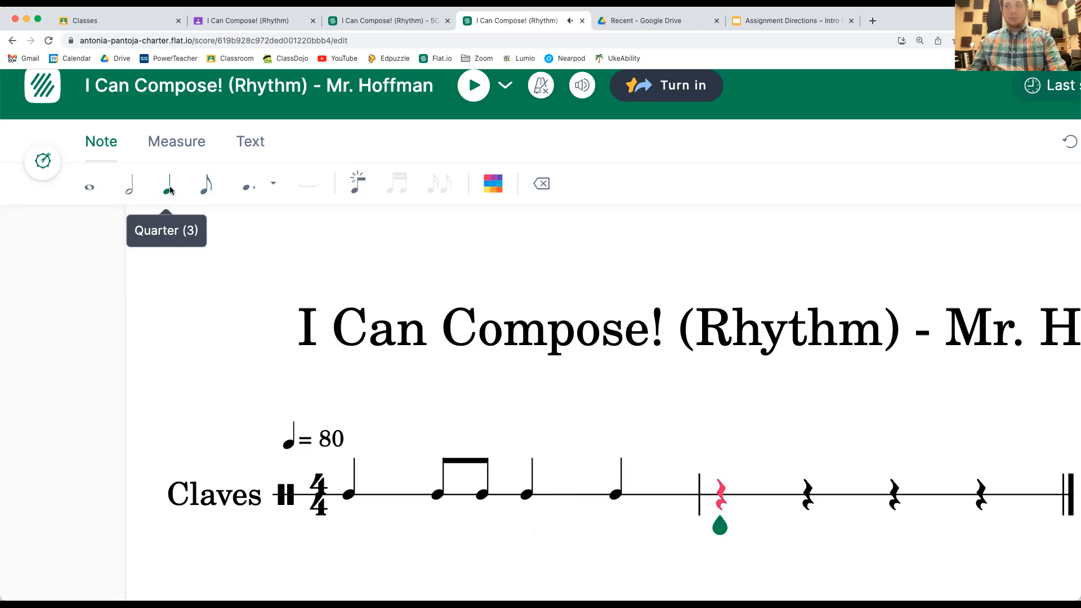
Enter four eighth notes across beats one and two of the second measure
{"action": "scroll", "coordinate": [437, 331], "scroll_direction": "right", "scroll_amount": 2}
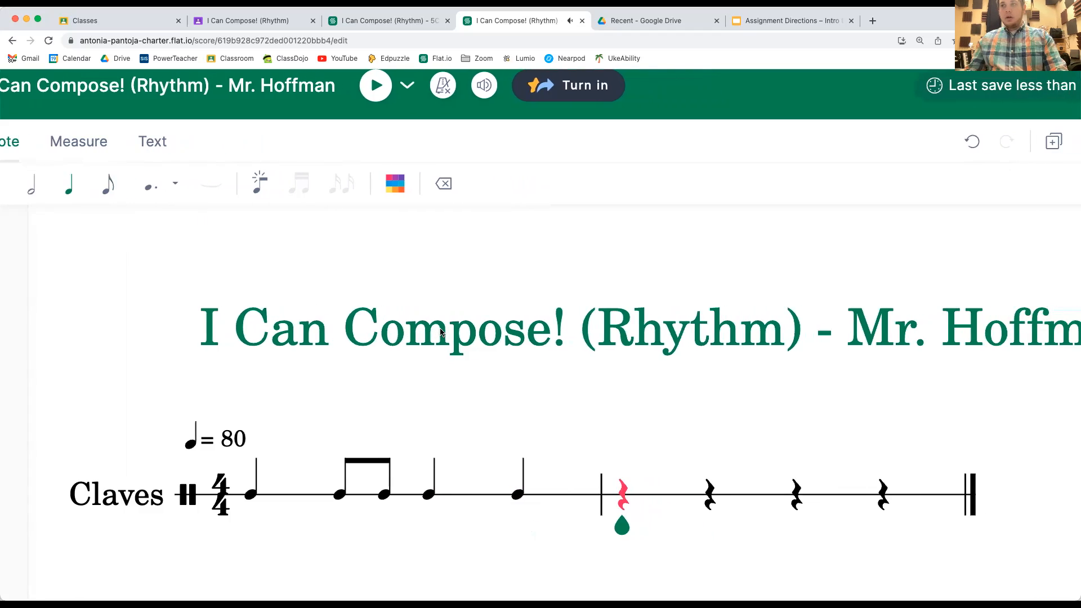
{"action": "scroll", "coordinate": [358, 360], "scroll_direction": "down", "scroll_amount": 3}
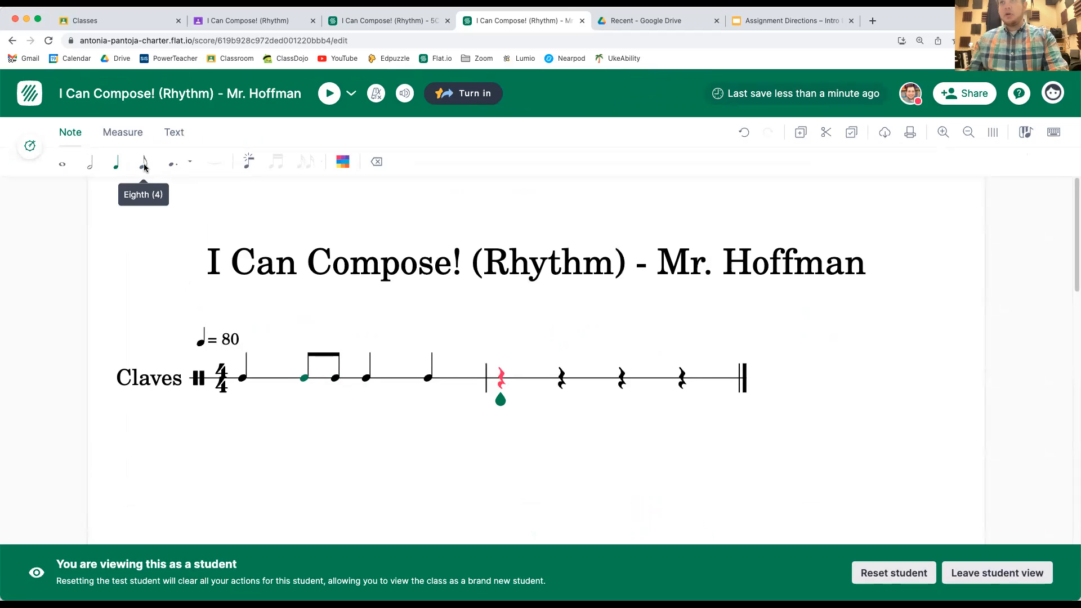
{"action": "scroll", "coordinate": [144, 168], "scroll_direction": "up", "scroll_amount": 3}
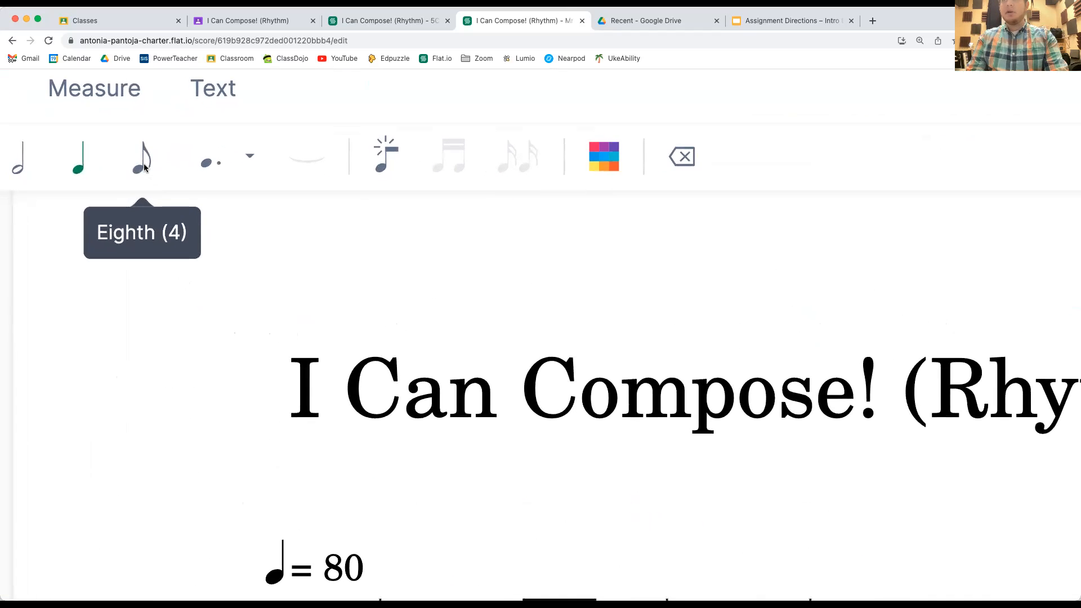
{"action": "scroll", "coordinate": [144, 167], "scroll_direction": "down", "scroll_amount": 3}
{"action": "left_click", "coordinate": [144, 162]}
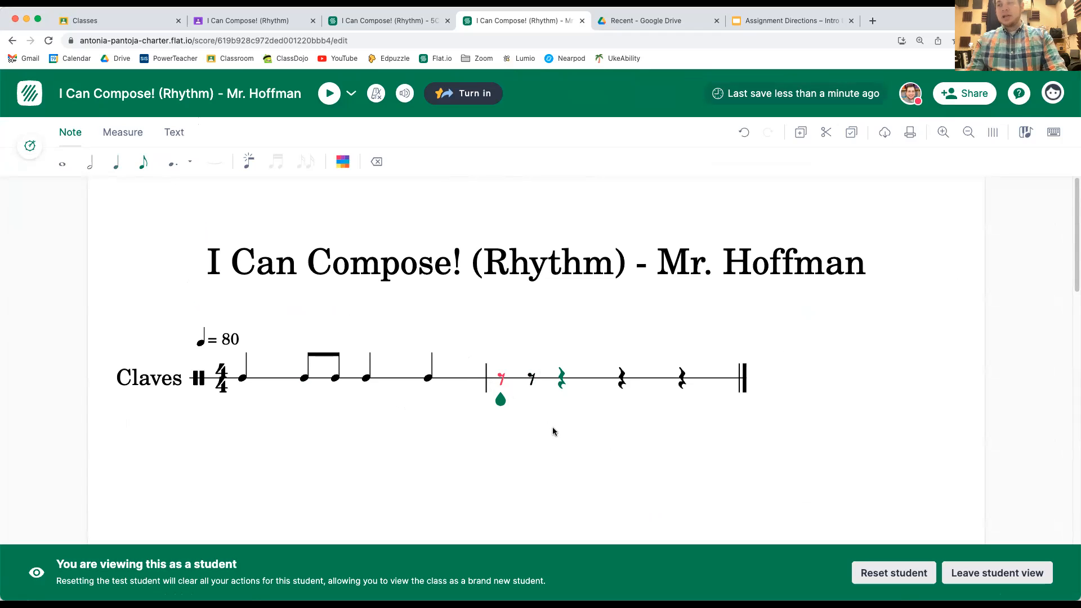
{"action": "key", "text": "Return"}
{"action": "key", "text": "Return"}
{"action": "key", "text": "Return"}
{"action": "key", "text": "Return"}
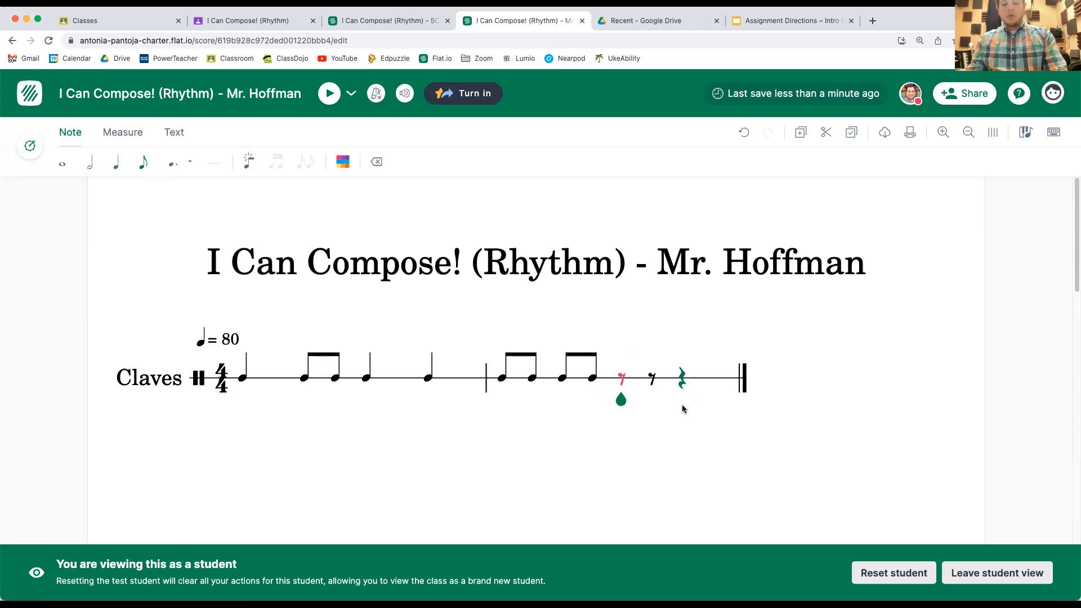
Enter quarter notes on beats three and four of the second measure
{"action": "key", "text": "5"}
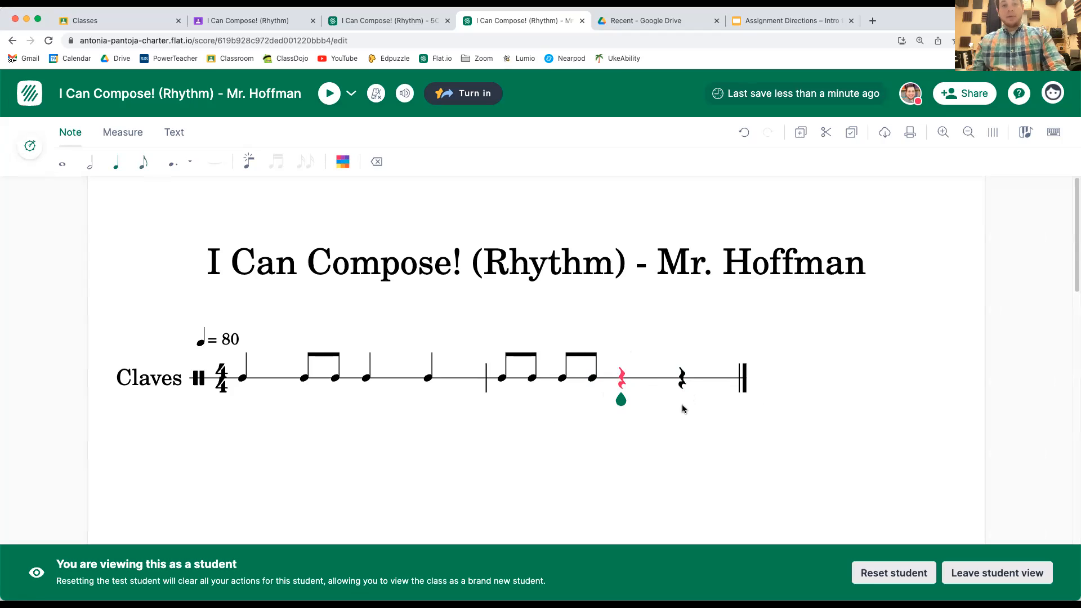
{"action": "key", "text": "b"}
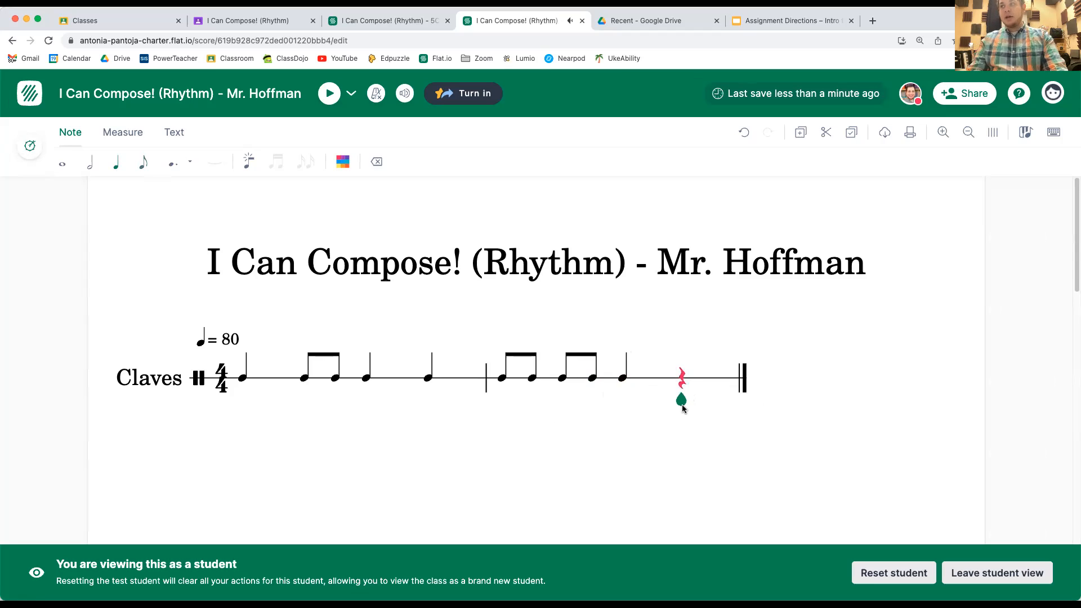
{"action": "key", "text": "b"}
{"action": "scroll", "coordinate": [683, 409], "scroll_direction": "up", "scroll_amount": 3}
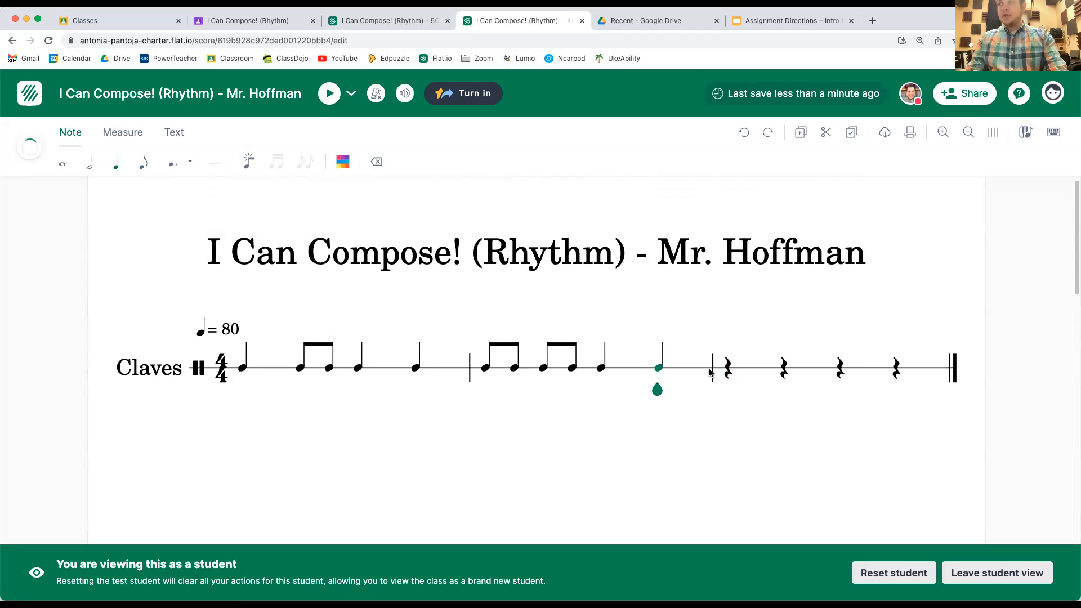
Undo the last quarter note of the second measure and restore it
{"action": "key", "text": "super+z"}
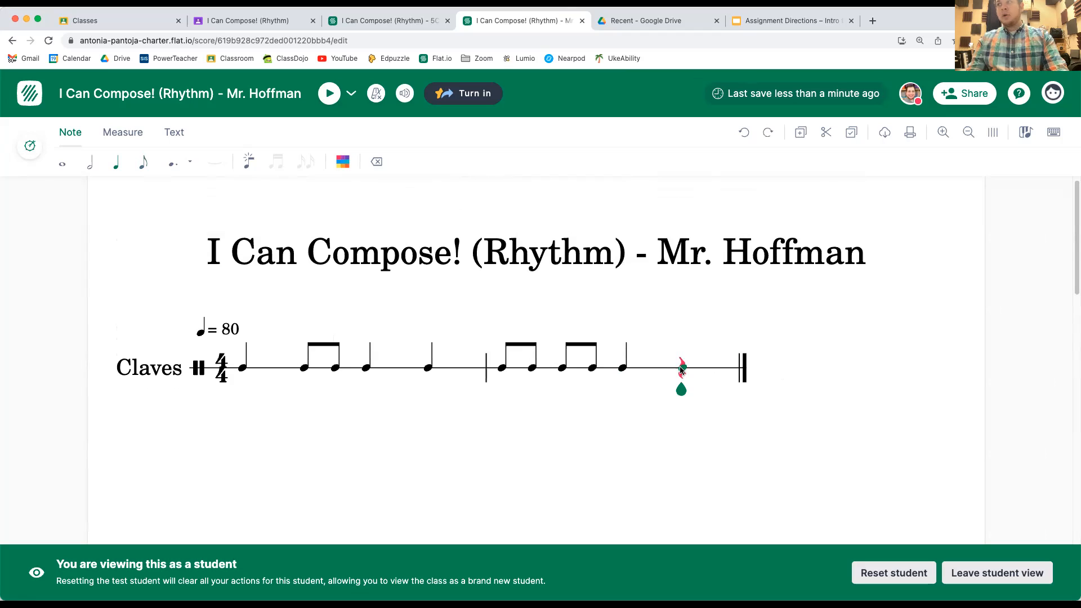
{"action": "key", "text": "super+shift+z"}
{"action": "scroll", "coordinate": [767, 264], "scroll_direction": "up", "scroll_amount": 2}
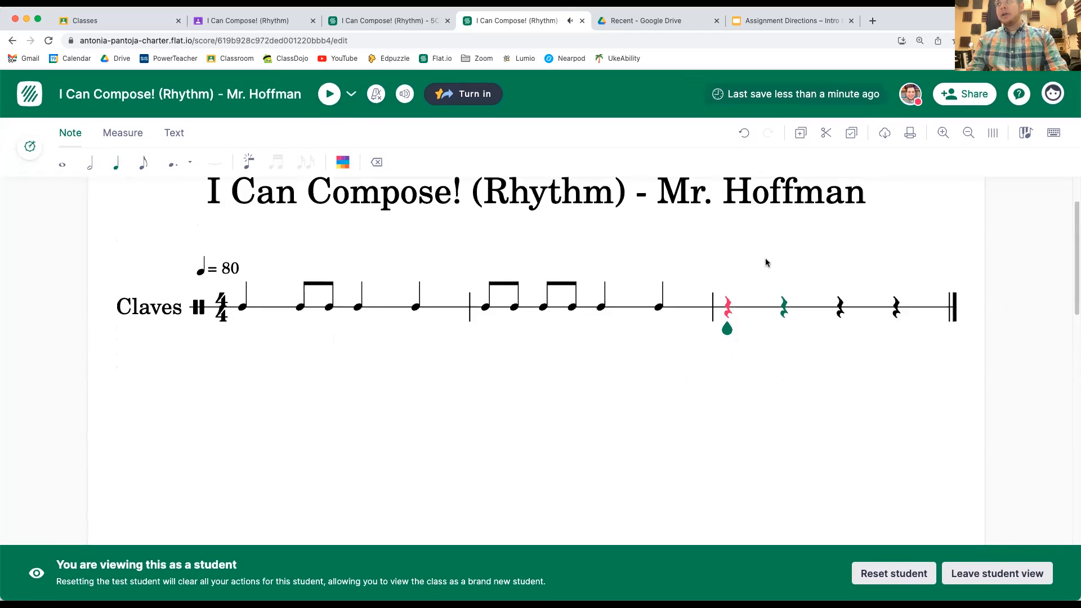
{"action": "scroll", "coordinate": [766, 263], "scroll_direction": "up", "scroll_amount": 2}
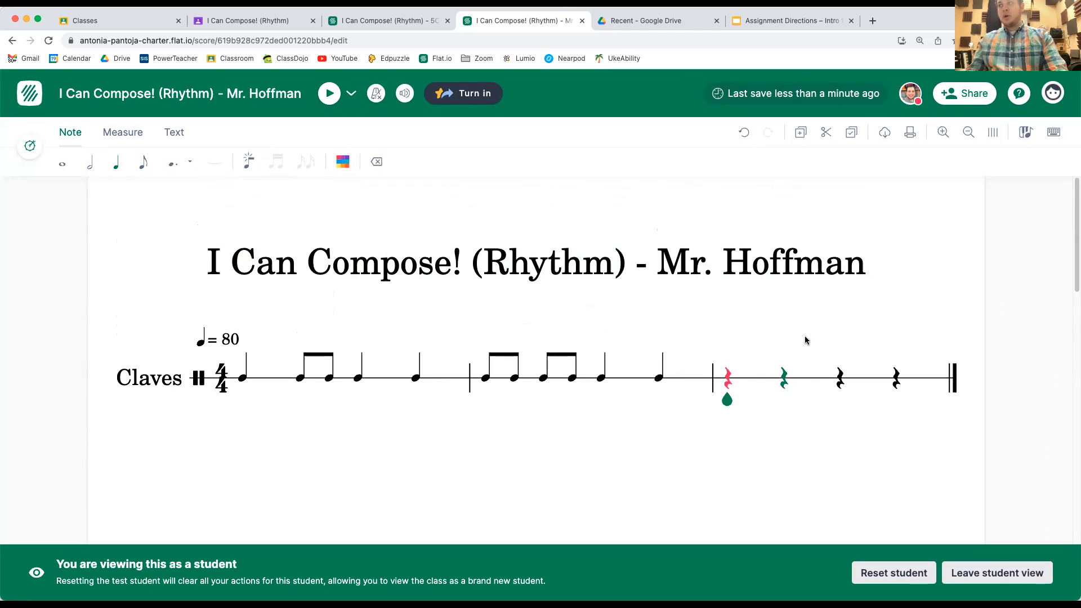
Enter a half note at the start of the third measure
{"action": "left_click", "coordinate": [723, 338]}
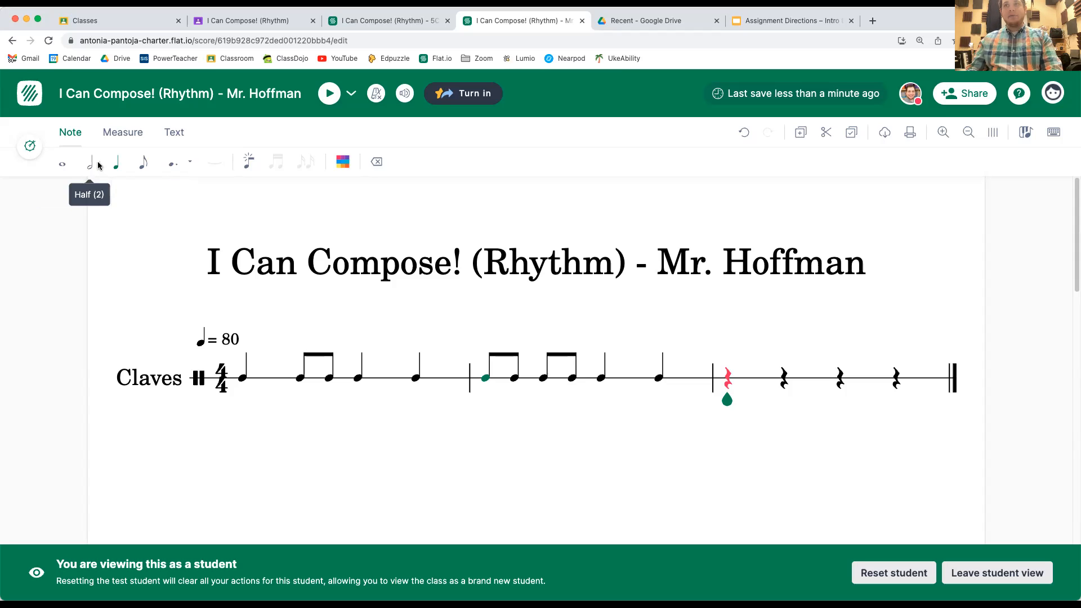
{"action": "scroll", "coordinate": [98, 165], "scroll_direction": "up", "scroll_amount": 5}
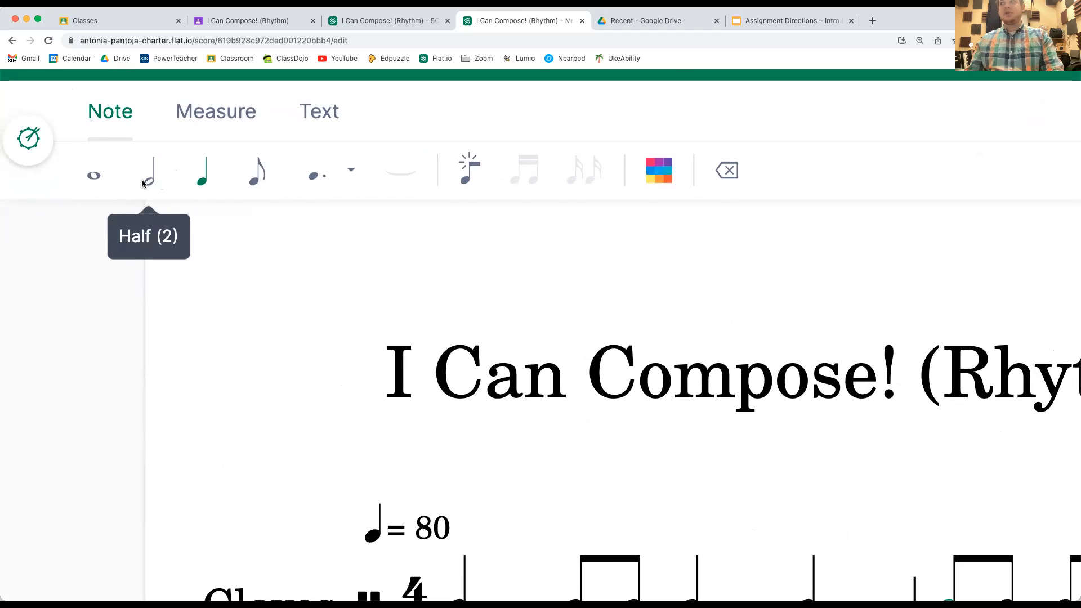
{"action": "scroll", "coordinate": [131, 187], "scroll_direction": "down", "scroll_amount": 5}
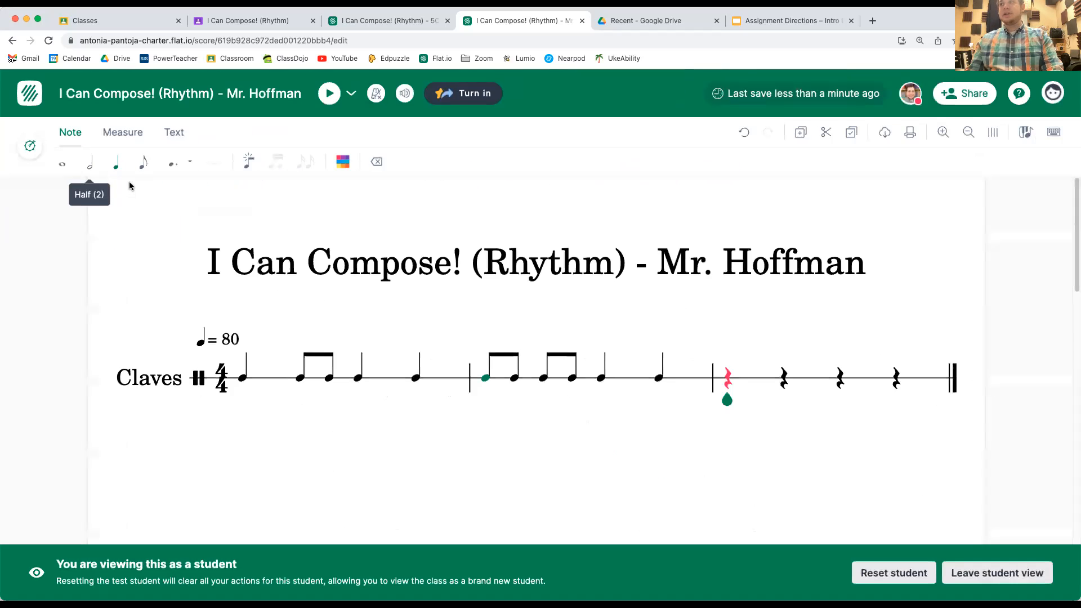
{"action": "left_click", "coordinate": [90, 163]}
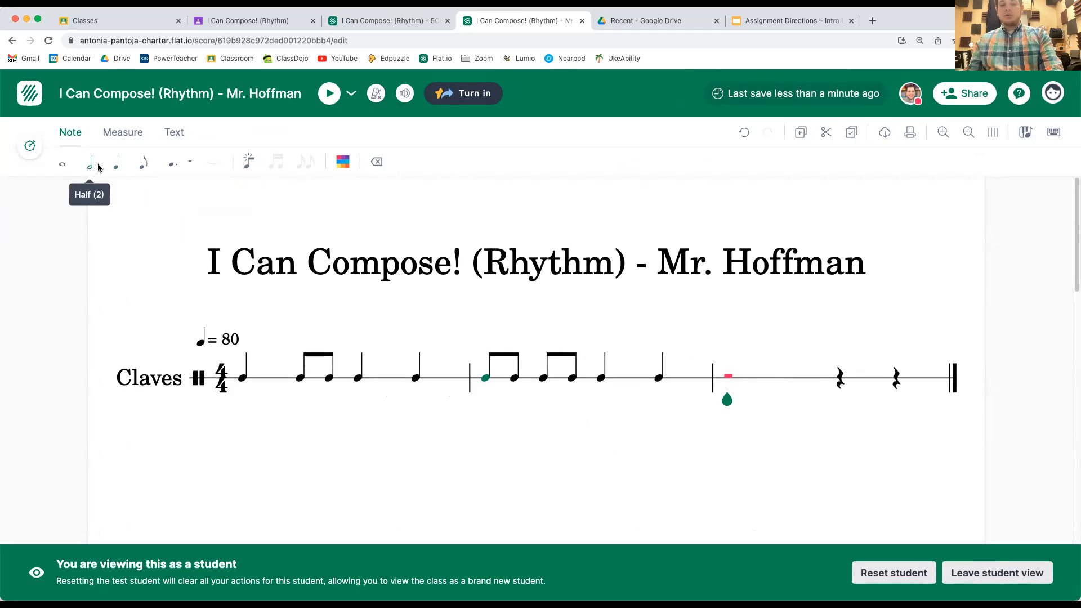
{"action": "key", "text": "Return"}
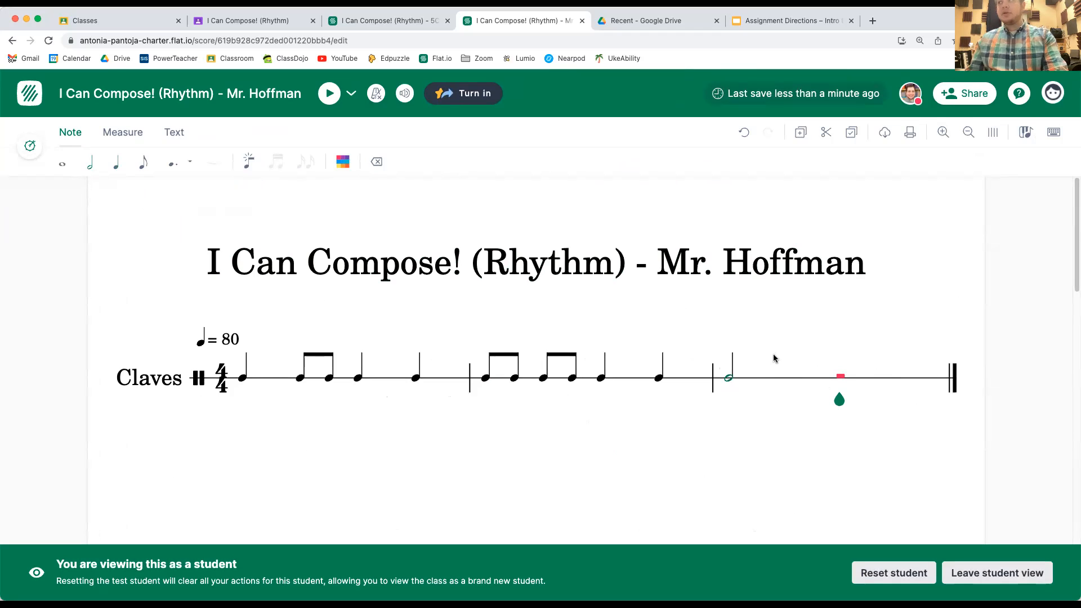
Enter two eighth notes on beat three and a quarter note on beat four of the third measure
{"action": "key", "text": "4"}
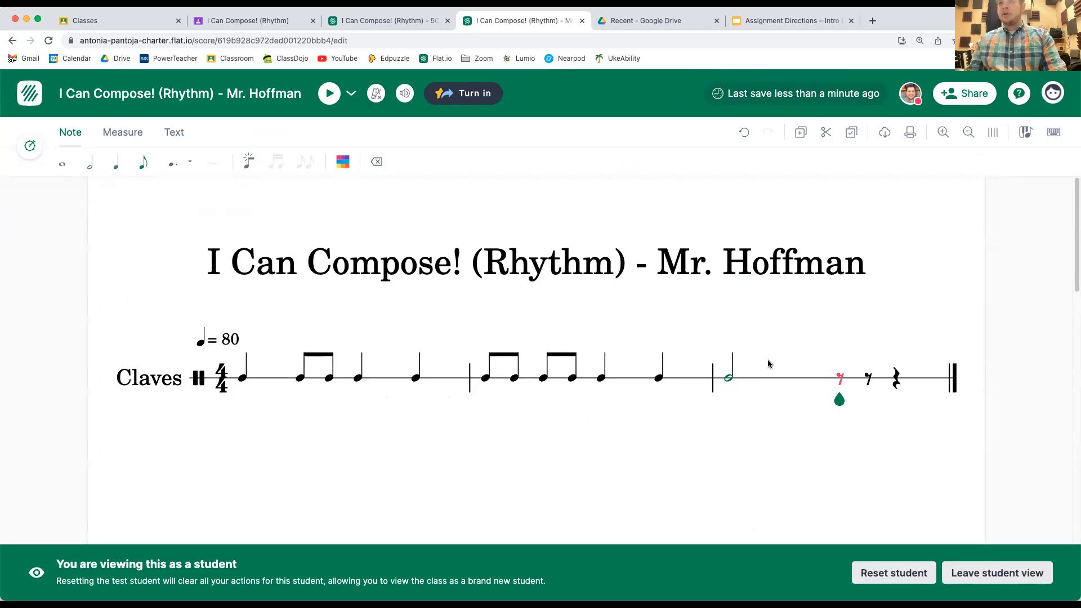
{"action": "key", "text": "b"}
{"action": "key", "text": "b"}
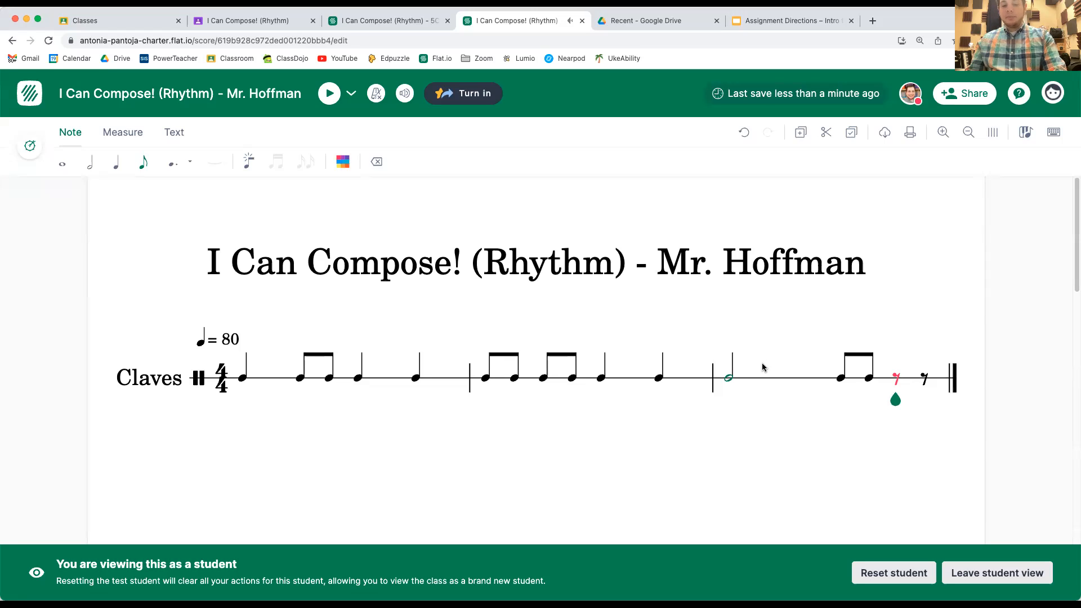
{"action": "key", "text": "5"}
{"action": "scroll", "coordinate": [740, 372], "scroll_direction": "down", "scroll_amount": 3}
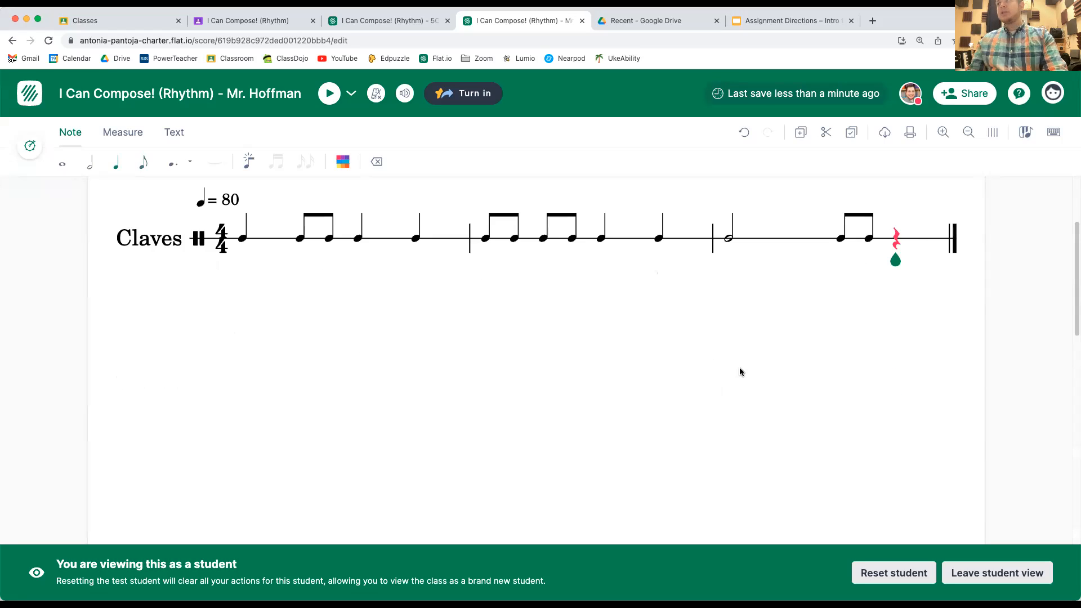
{"action": "scroll", "coordinate": [740, 372], "scroll_direction": "up", "scroll_amount": 3}
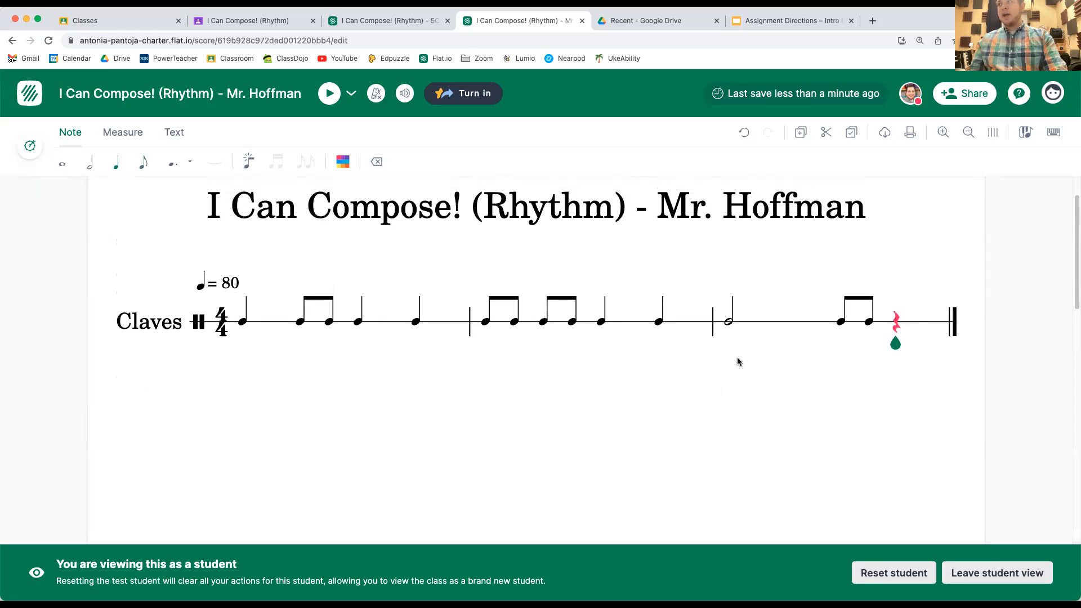
{"action": "key", "text": "a"}
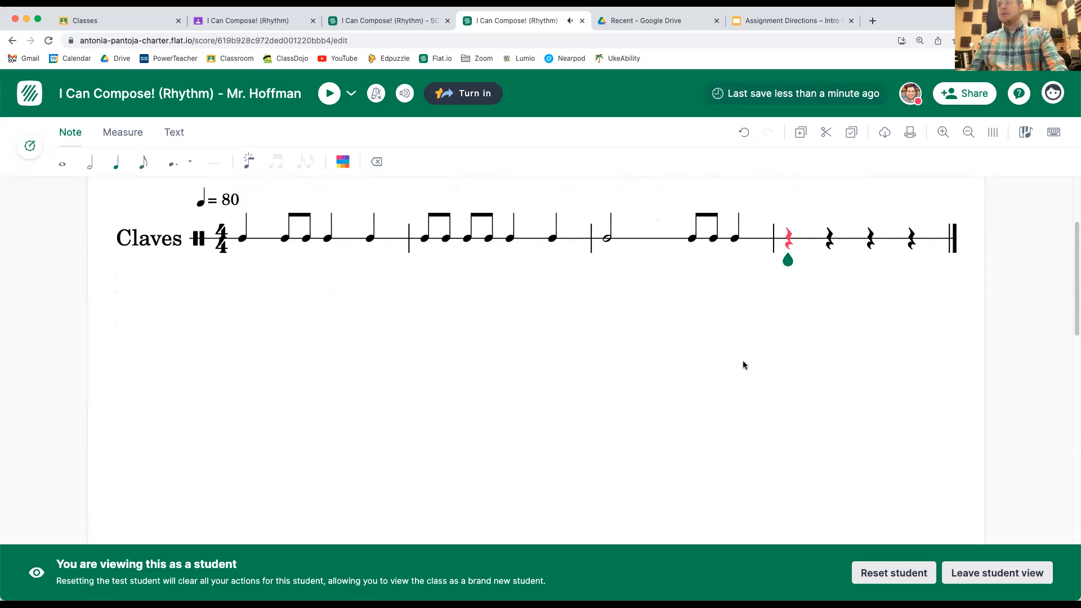
{"action": "scroll", "coordinate": [745, 365], "scroll_direction": "up", "scroll_amount": 1}
{"action": "scroll", "coordinate": [743, 365], "scroll_direction": "up", "scroll_amount": 2}
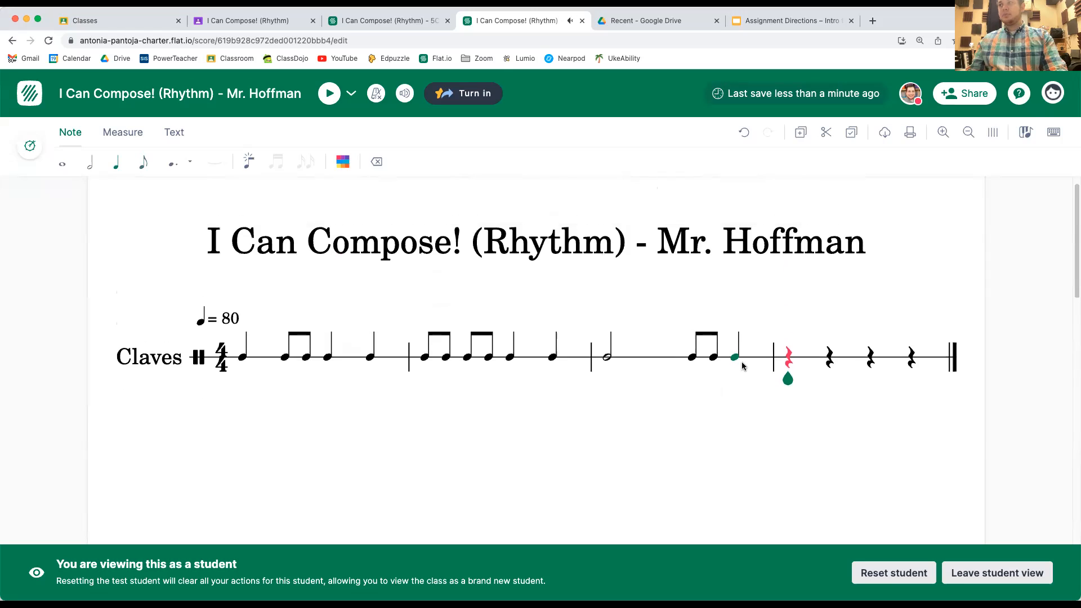
Enter two eighth notes on beat one of the fourth measure
{"action": "key", "text": "4"}
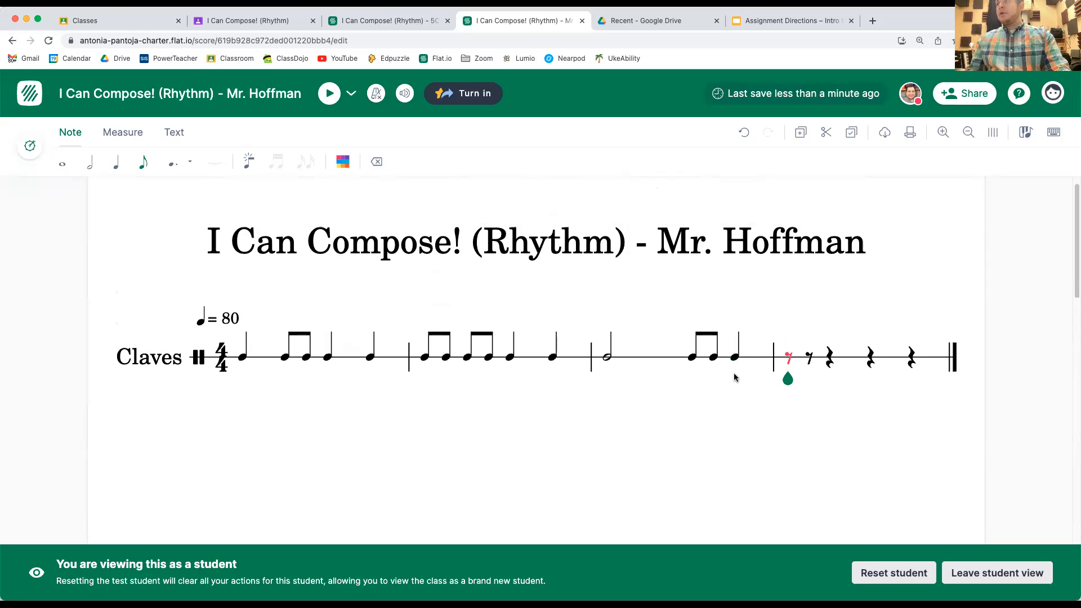
{"action": "key", "text": "b"}
{"action": "key", "text": "b"}
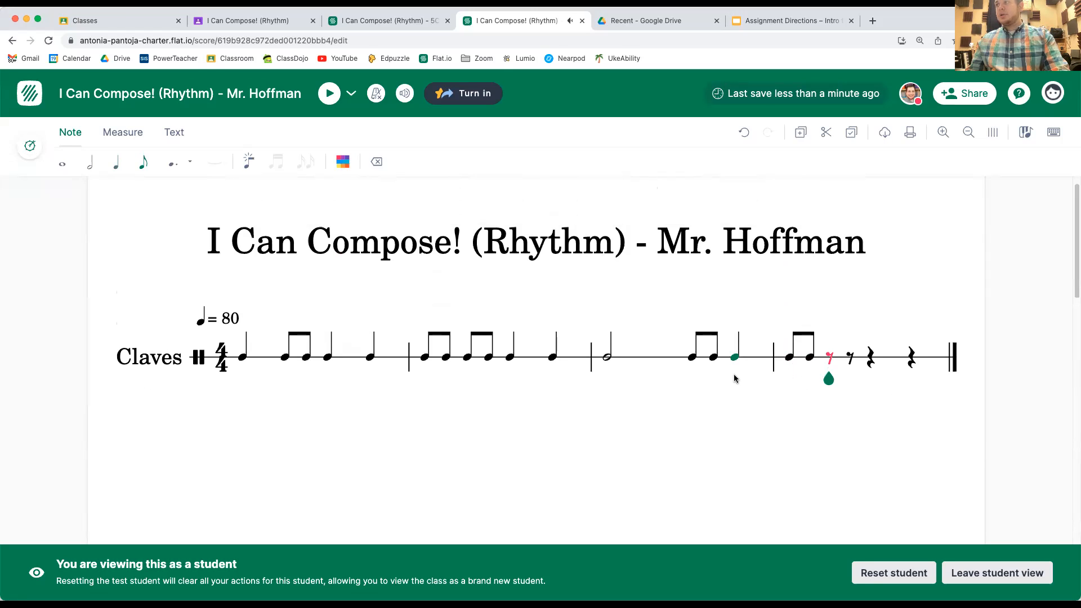
Complete the fourth measure with a quarter note on beat two, two eighth notes on beat three and a quarter note on beat four
{"action": "key", "text": "5"}
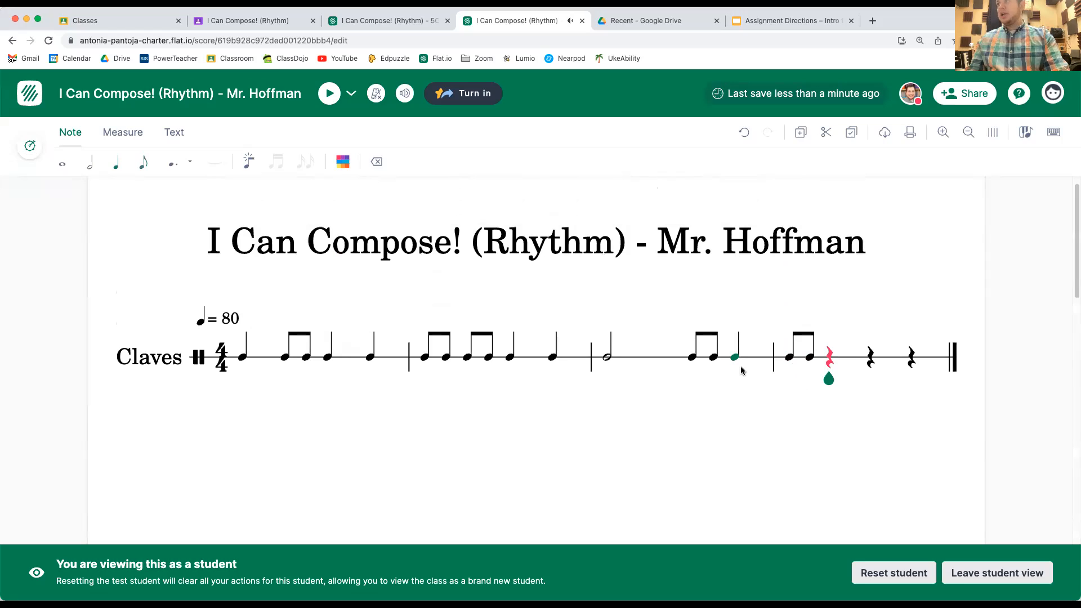
{"action": "key", "text": "b"}
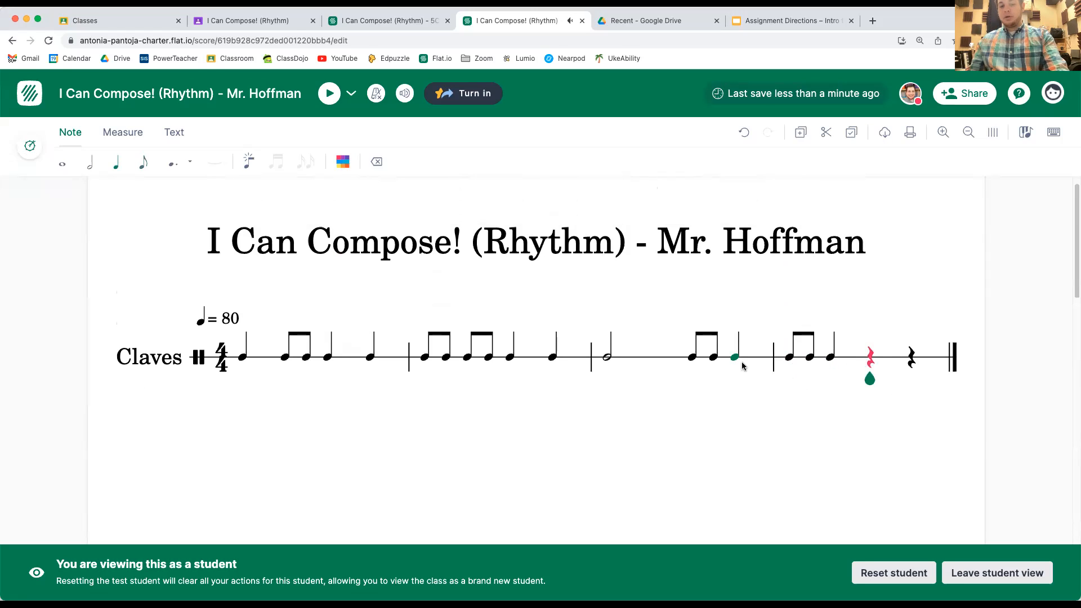
{"action": "key", "text": "4"}
{"action": "key", "text": "b"}
{"action": "key", "text": "b"}
{"action": "key", "text": "b"}
{"action": "key", "text": "b"}
{"action": "scroll", "coordinate": [730, 368], "scroll_direction": "up", "scroll_amount": 4}
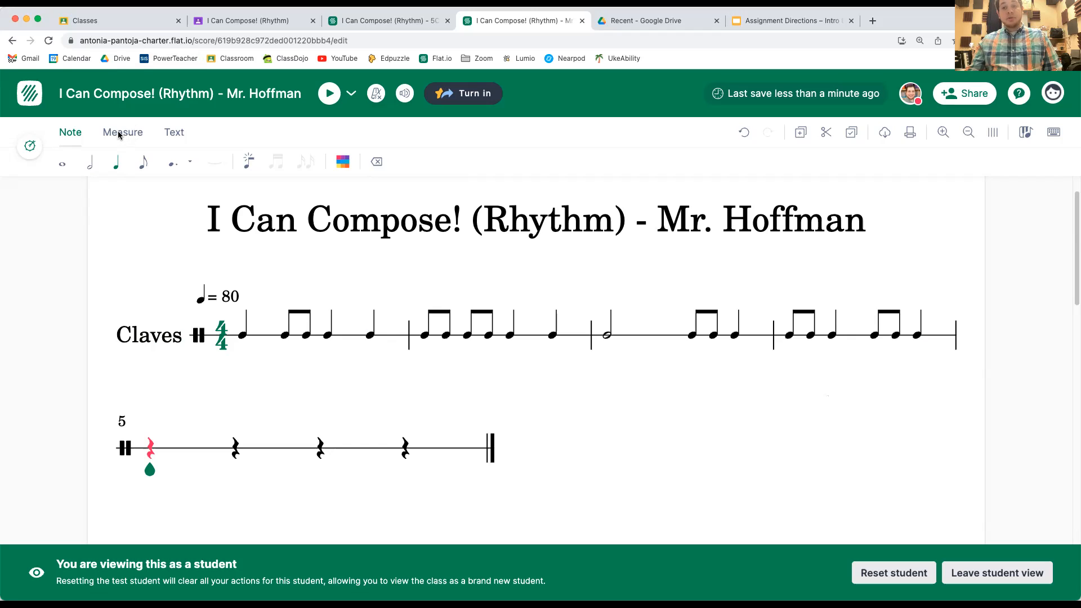
{"action": "left_click", "coordinate": [119, 134]}
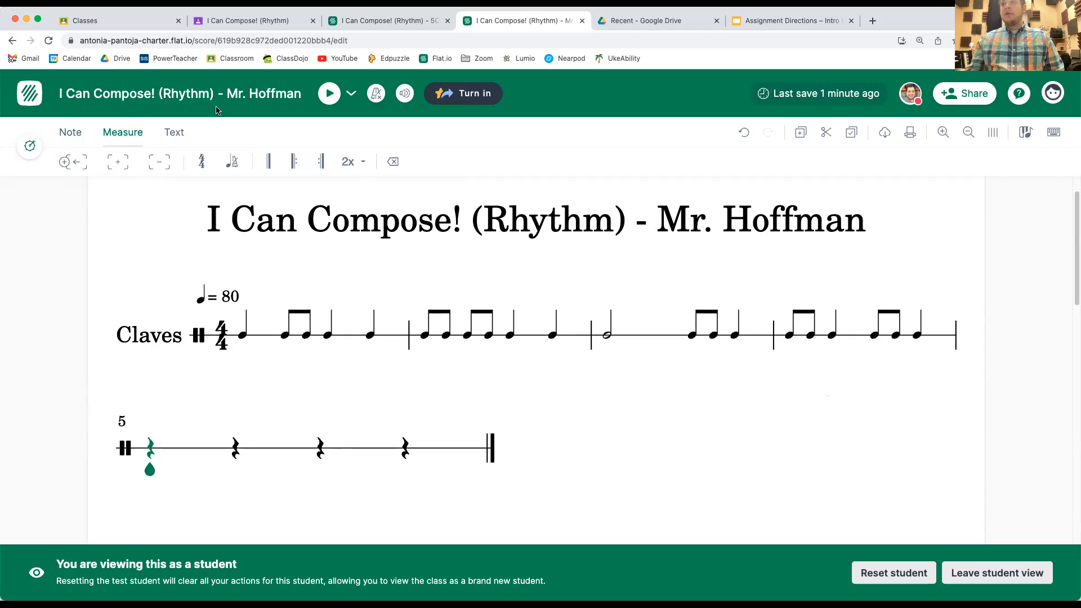
{"action": "key", "text": "Left"}
{"action": "key", "text": "Left"}
{"action": "key", "text": "Left"}
{"action": "key", "text": "Left"}
{"action": "key", "text": "Left"}
{"action": "key", "text": "Left"}
{"action": "key", "text": "Left"}
{"action": "key", "text": "Left"}
{"action": "key", "text": "Left"}
{"action": "key", "text": "Left"}
{"action": "key", "text": "Left"}
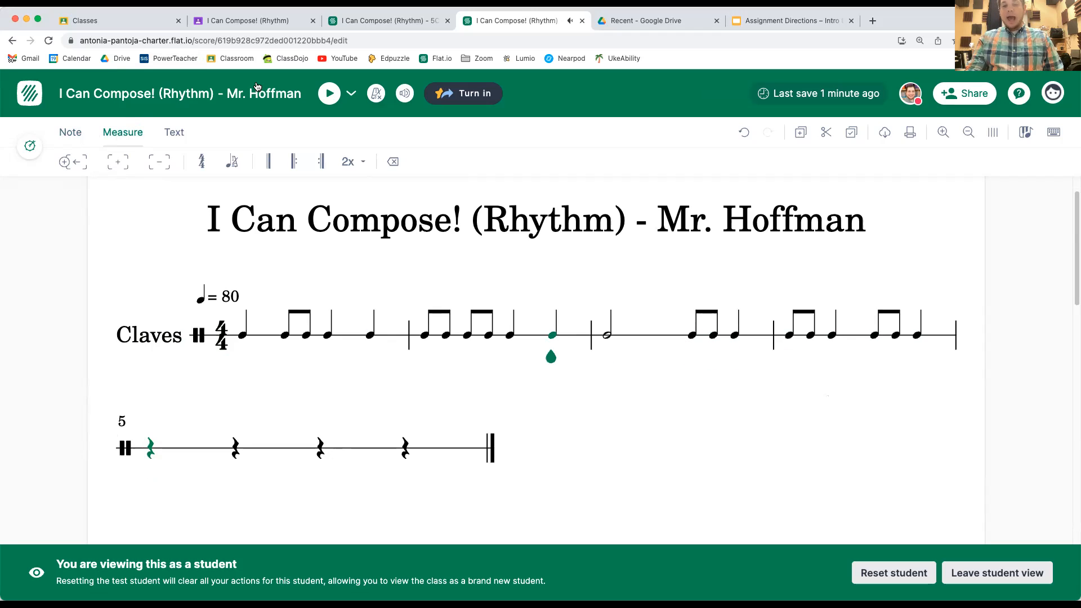
{"action": "key", "text": "Right"}
{"action": "key", "text": "Right"}
{"action": "key", "text": "Right"}
{"action": "key", "text": "Right"}
{"action": "key", "text": "Right"}
{"action": "key", "text": "Right"}
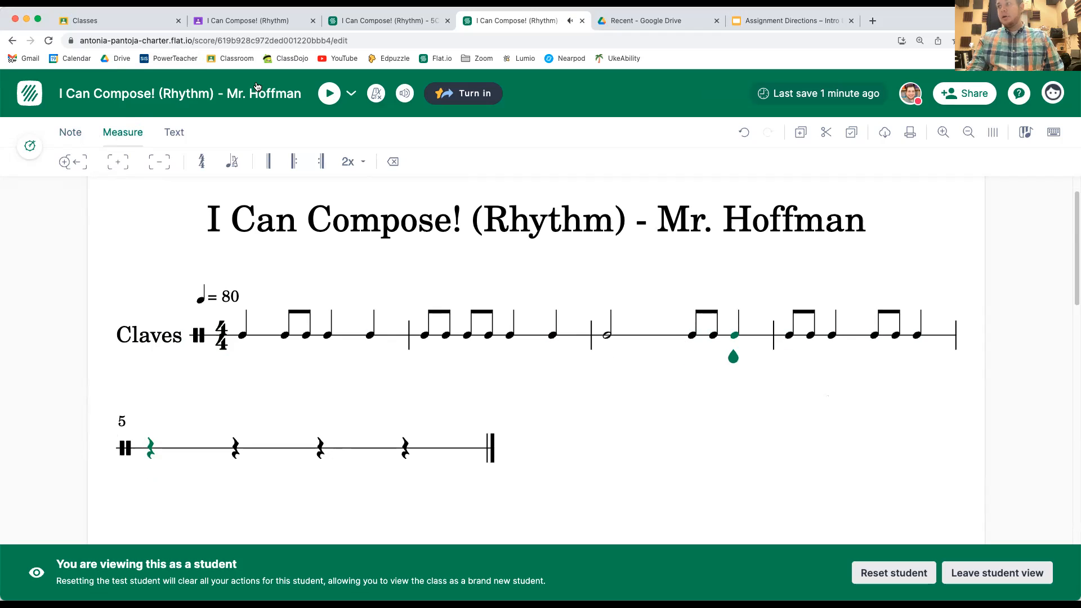
{"action": "key", "text": "Left"}
{"action": "key", "text": "Left"}
{"action": "key", "text": "Left"}
{"action": "key", "text": "Right"}
{"action": "key", "text": "Right"}
{"action": "key", "text": "Right"}
{"action": "key", "text": "Right"}
{"action": "key", "text": "Right"}
{"action": "key", "text": "Right"}
{"action": "key", "text": "Right"}
{"action": "key", "text": "Right"}
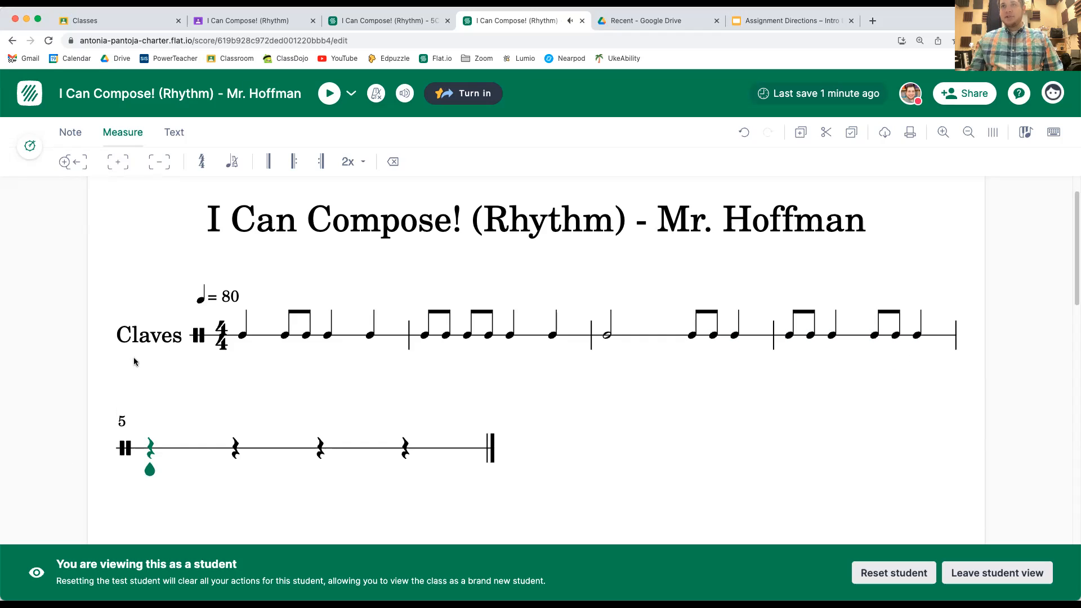
Insert three empty measures after the fifth measure and return to the note entry tools
{"action": "left_click", "coordinate": [68, 131]}
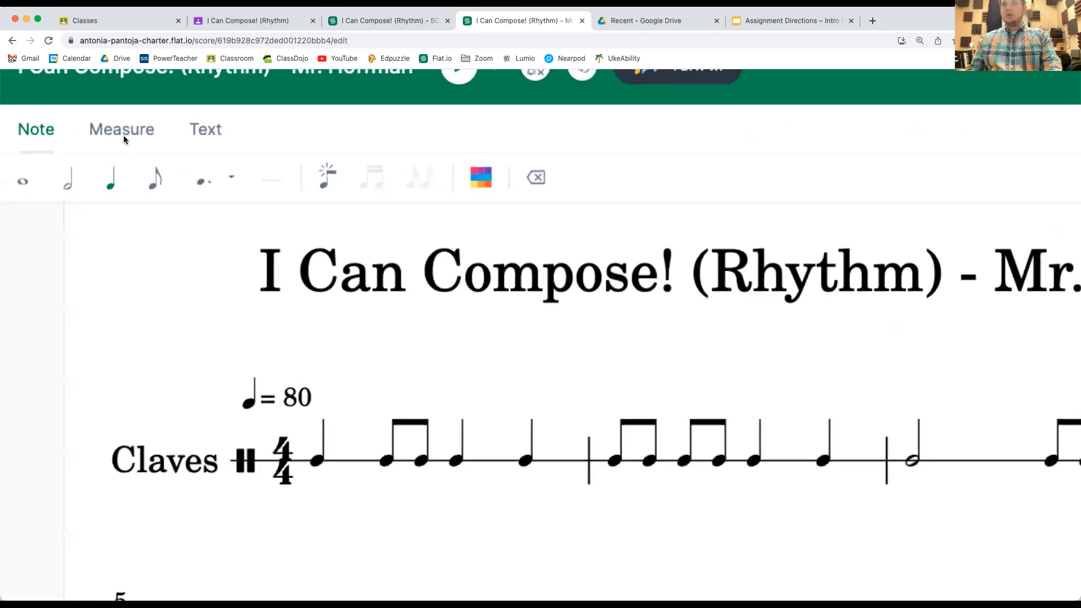
{"action": "left_click", "coordinate": [123, 140]}
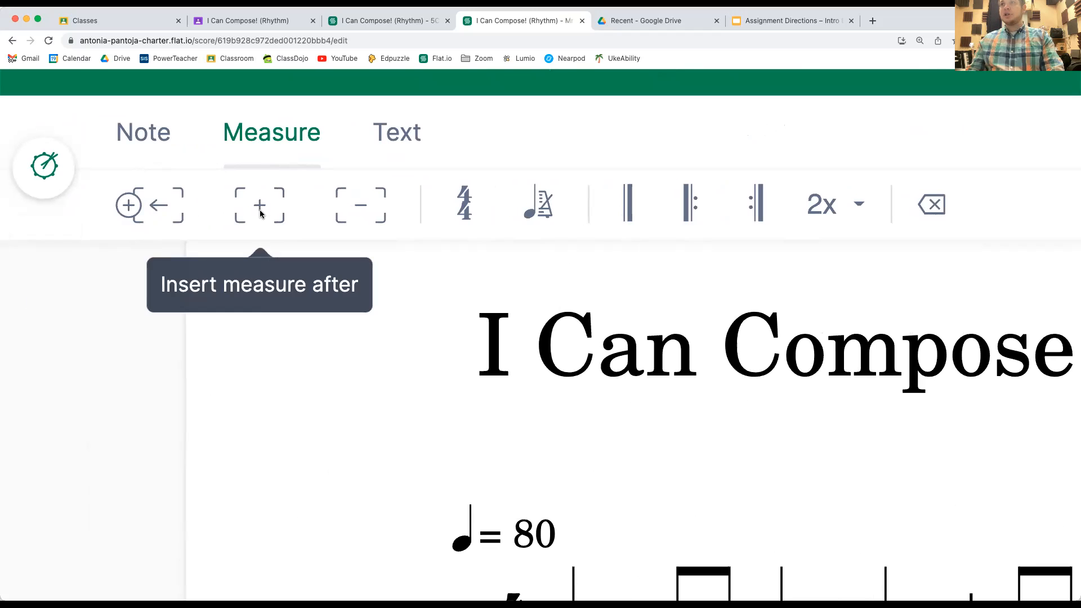
{"action": "scroll", "coordinate": [260, 214], "scroll_direction": "down", "scroll_amount": 5}
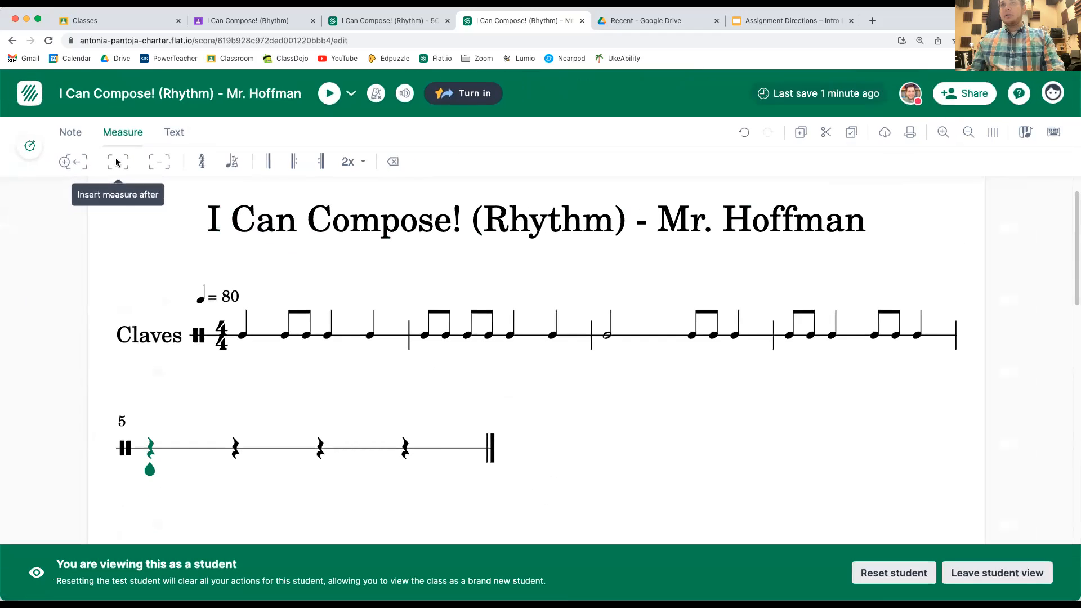
{"action": "left_click", "coordinate": [116, 163]}
{"action": "left_click", "coordinate": [116, 162]}
{"action": "left_click", "coordinate": [116, 163]}
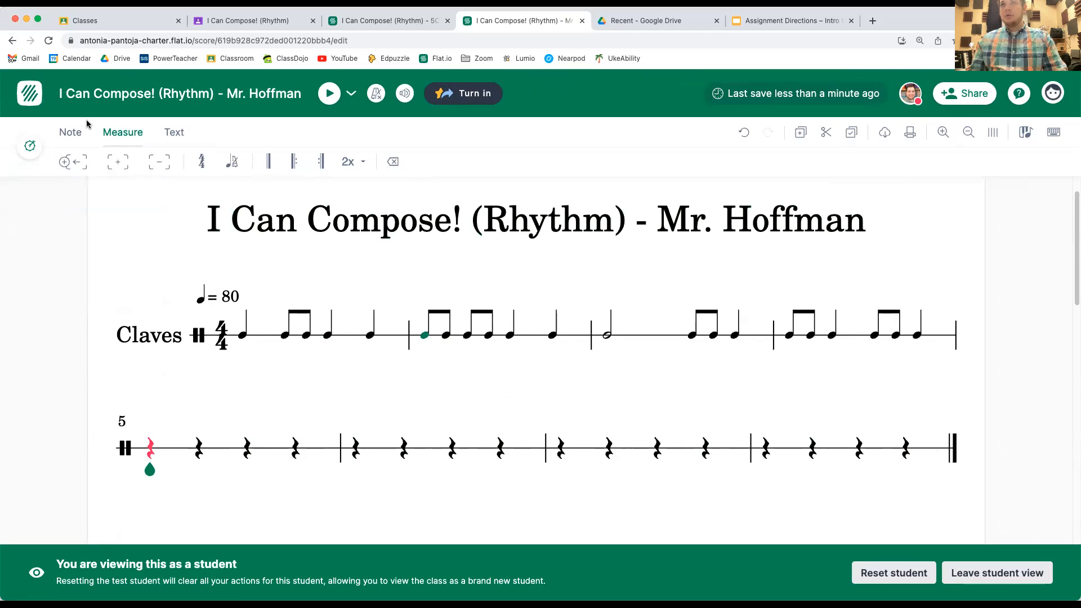
{"action": "left_click", "coordinate": [77, 134]}
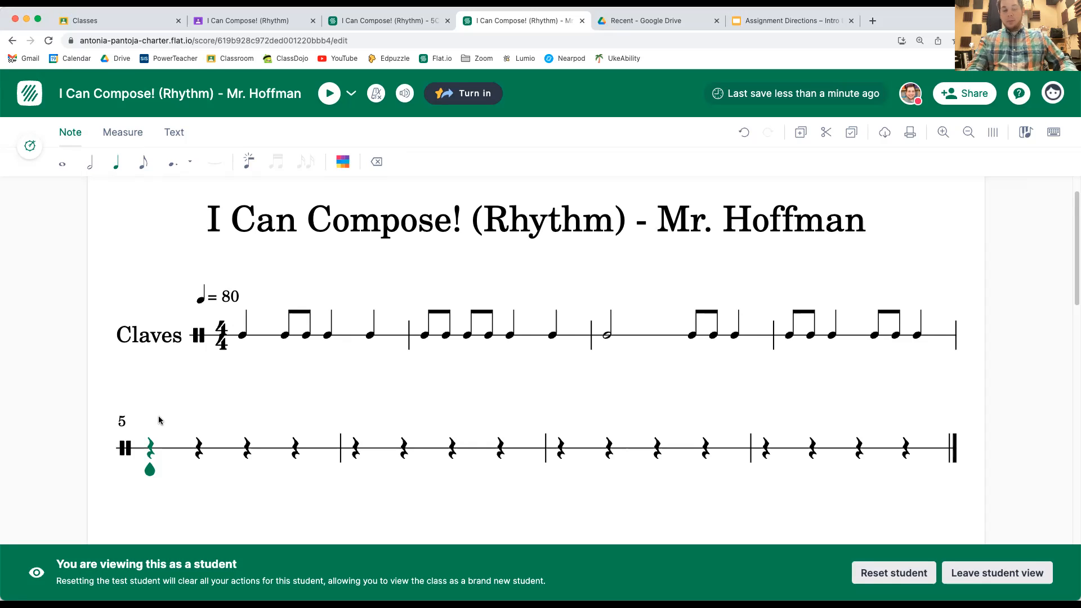
{"action": "key", "text": "Right"}
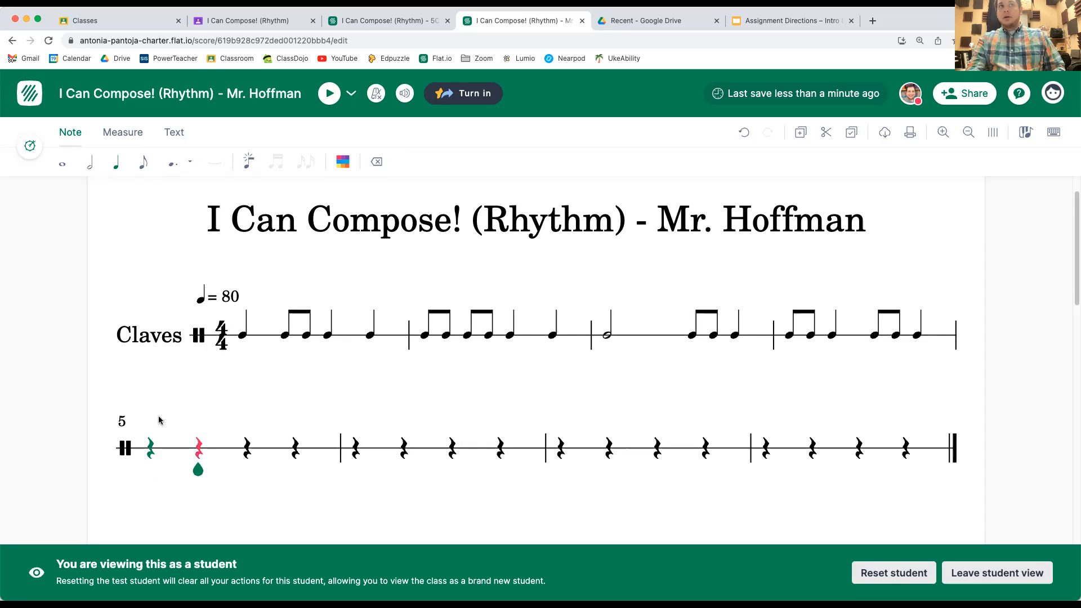
{"action": "key", "text": "Left"}
{"action": "key", "text": "Right"}
{"action": "key", "text": "Right"}
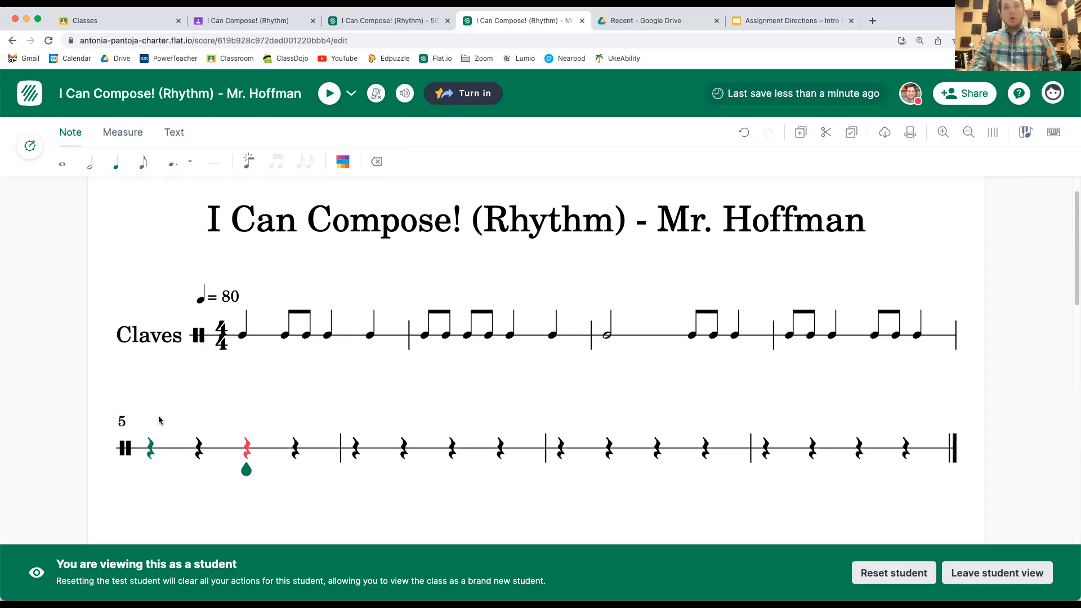
{"action": "key", "text": "Right"}
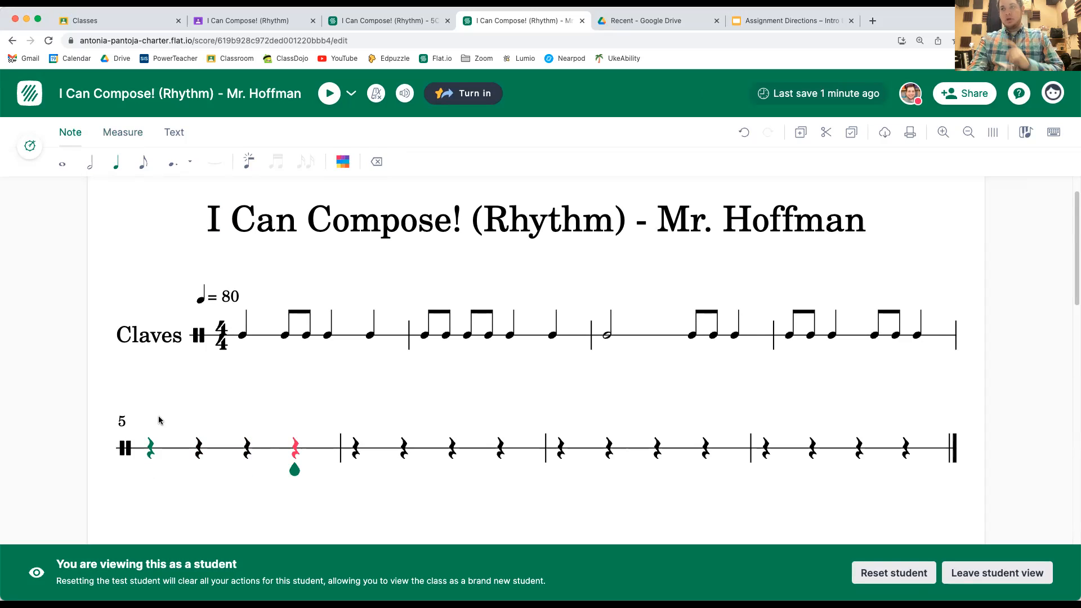
{"action": "key", "text": "Left"}
{"action": "key", "text": "Left"}
{"action": "key", "text": "Left"}
{"action": "key", "text": "Right"}
{"action": "key", "text": "Right"}
{"action": "key", "text": "Right"}
{"action": "key", "text": "Right"}
{"action": "key", "text": "Right"}
{"action": "key", "text": "Right"}
{"action": "key", "text": "Right"}
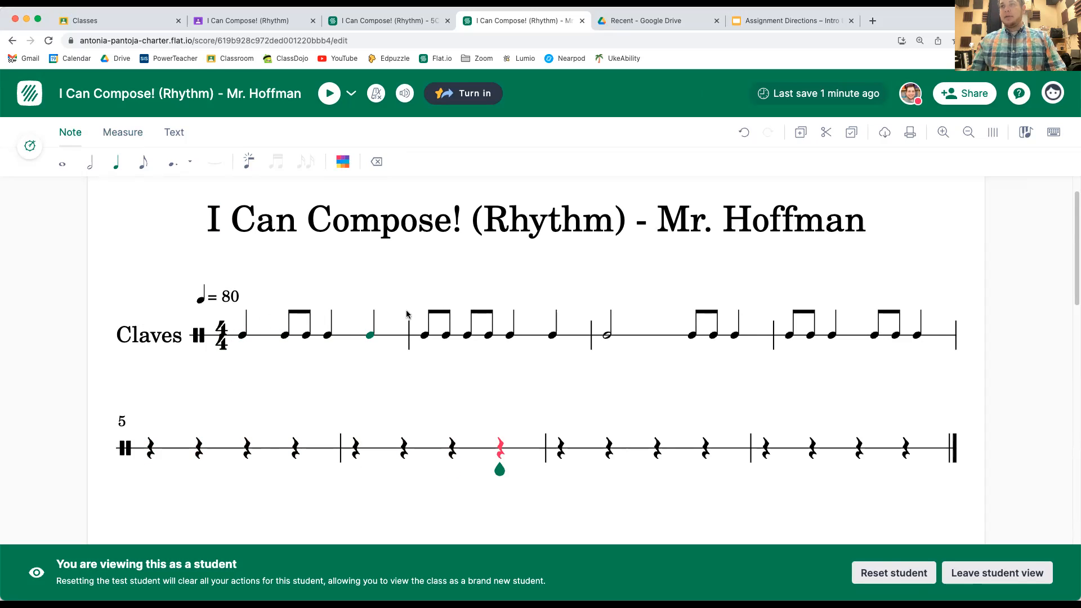
{"action": "left_click", "coordinate": [244, 334]}
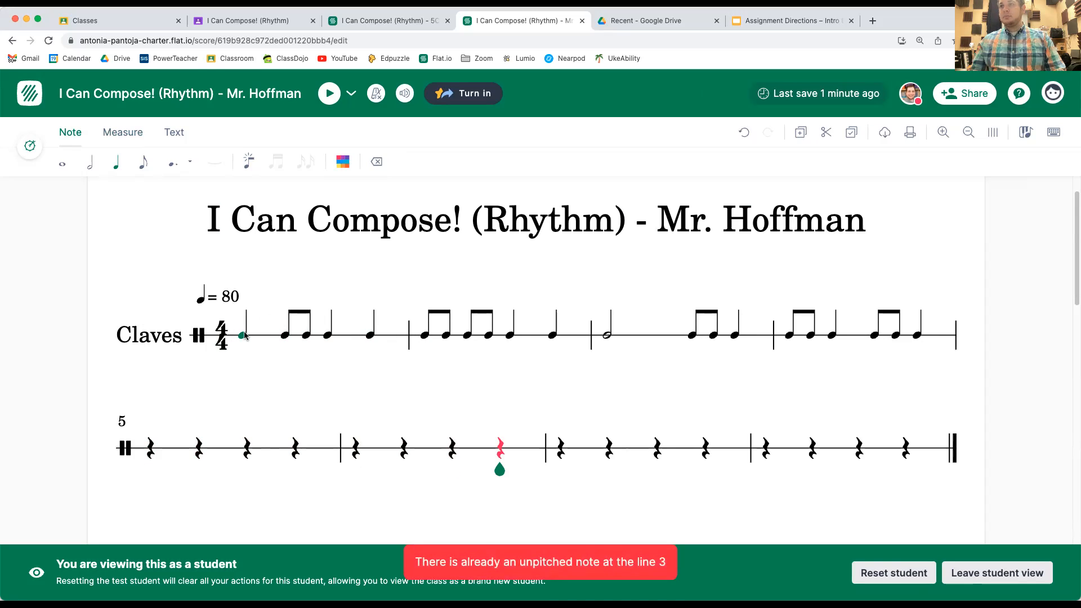
{"action": "left_click_drag", "start_coordinate": [239, 335], "coordinate": [957, 333]}
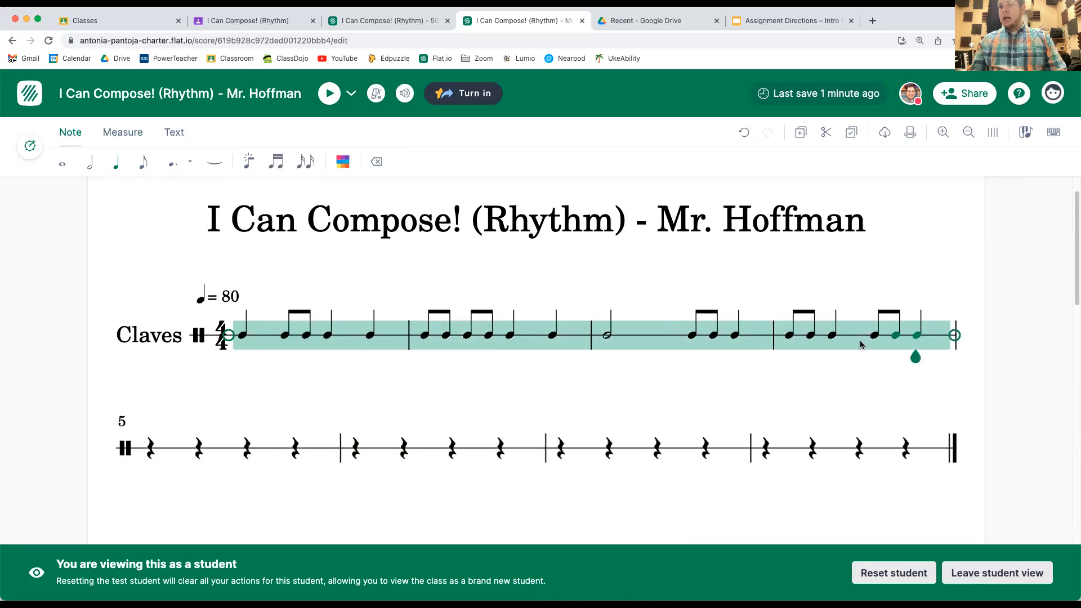
{"action": "left_click_drag", "start_coordinate": [142, 432], "coordinate": [908, 435]}
{"action": "left_click", "coordinate": [769, 403]}
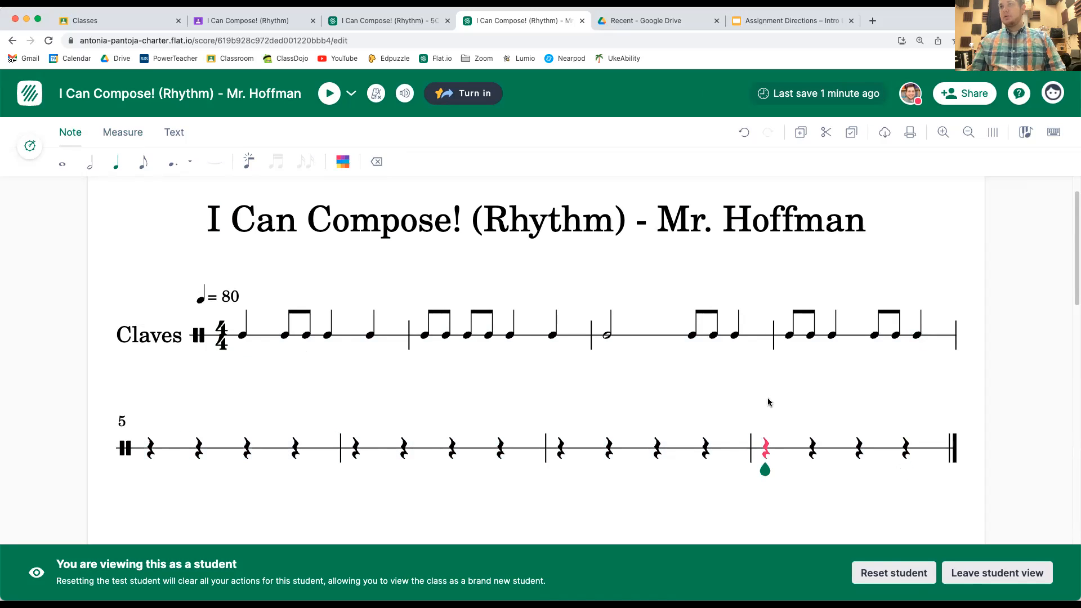
Add the lyrics "du du de du du" under the notes of the first measure
{"action": "left_click", "coordinate": [174, 132]}
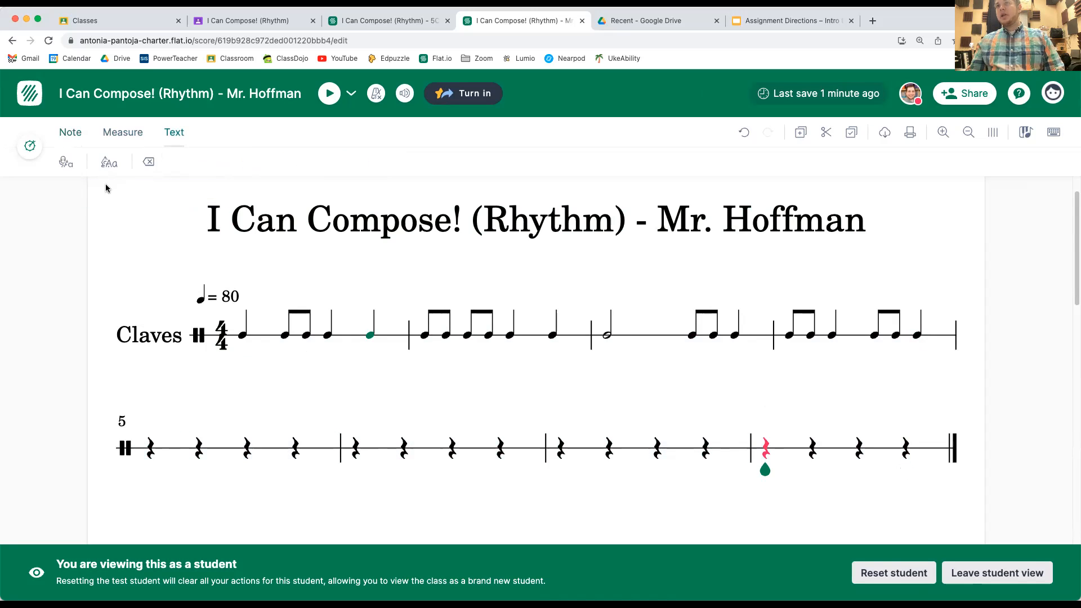
{"action": "left_click", "coordinate": [68, 163]}
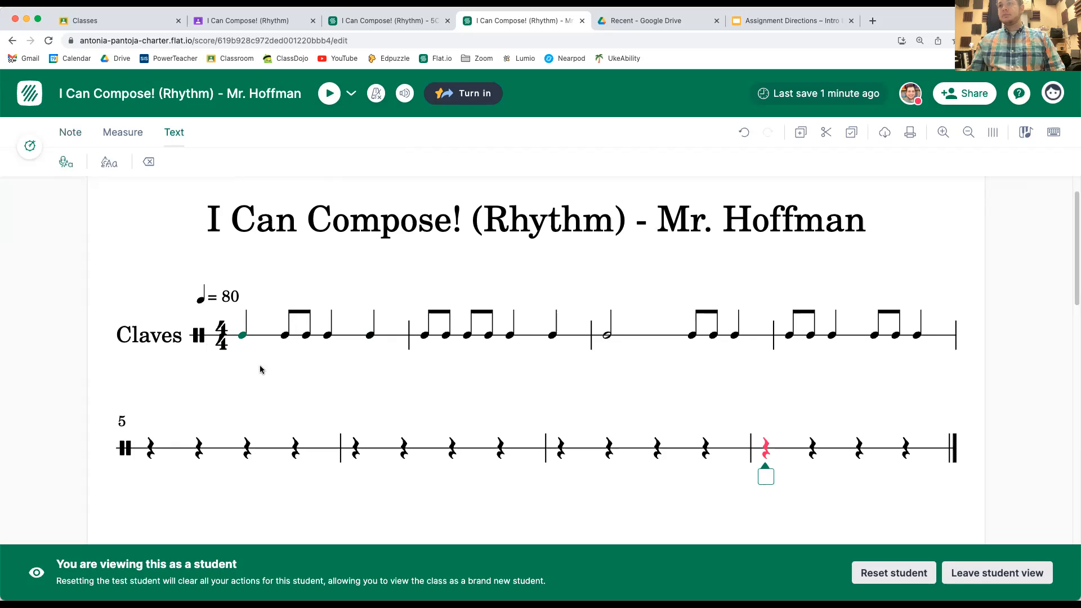
{"action": "left_click", "coordinate": [246, 350]}
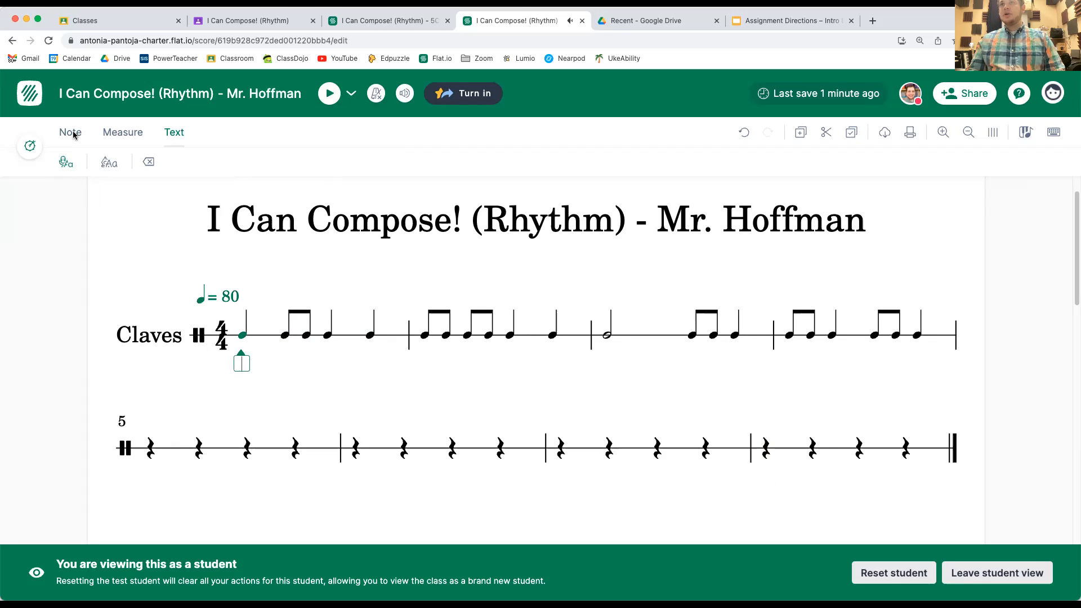
{"action": "scroll", "coordinate": [174, 136], "scroll_direction": "up", "scroll_amount": 5}
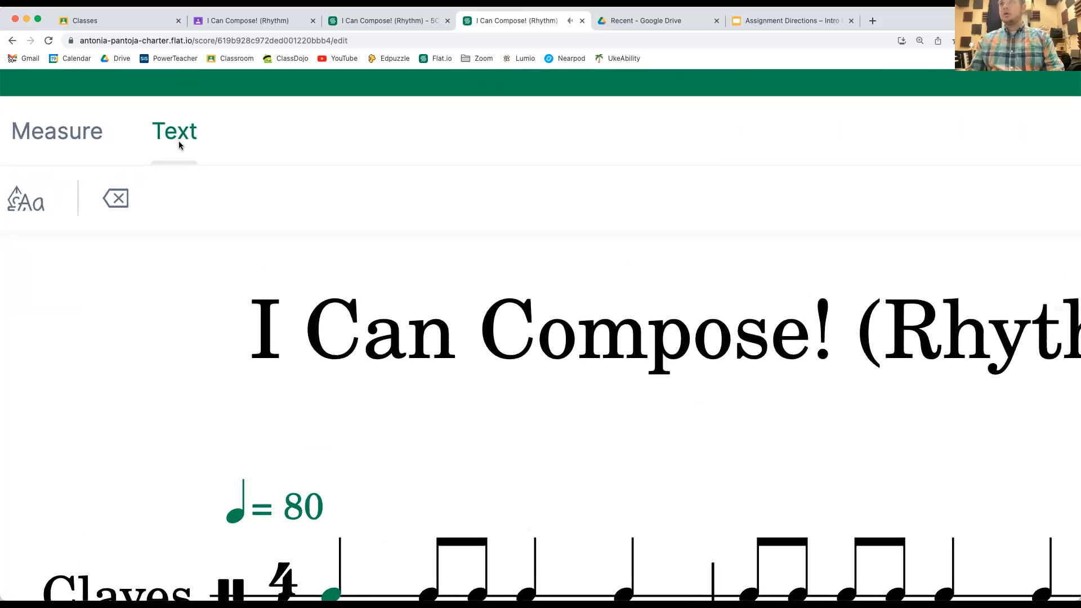
{"action": "scroll", "coordinate": [179, 145], "scroll_direction": "left", "scroll_amount": 3}
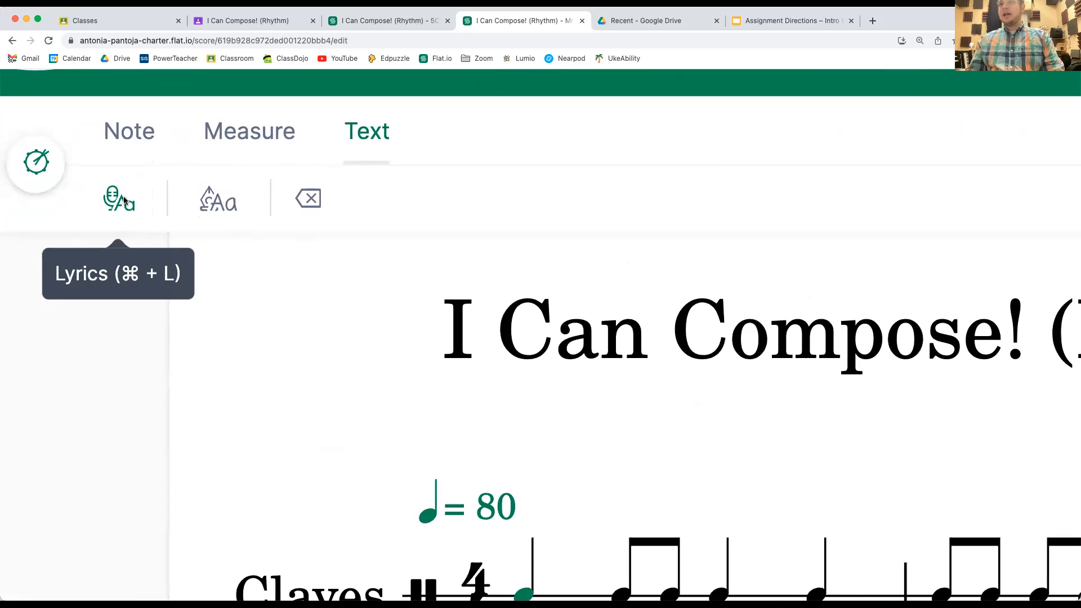
{"action": "scroll", "coordinate": [117, 201], "scroll_direction": "down", "scroll_amount": 5}
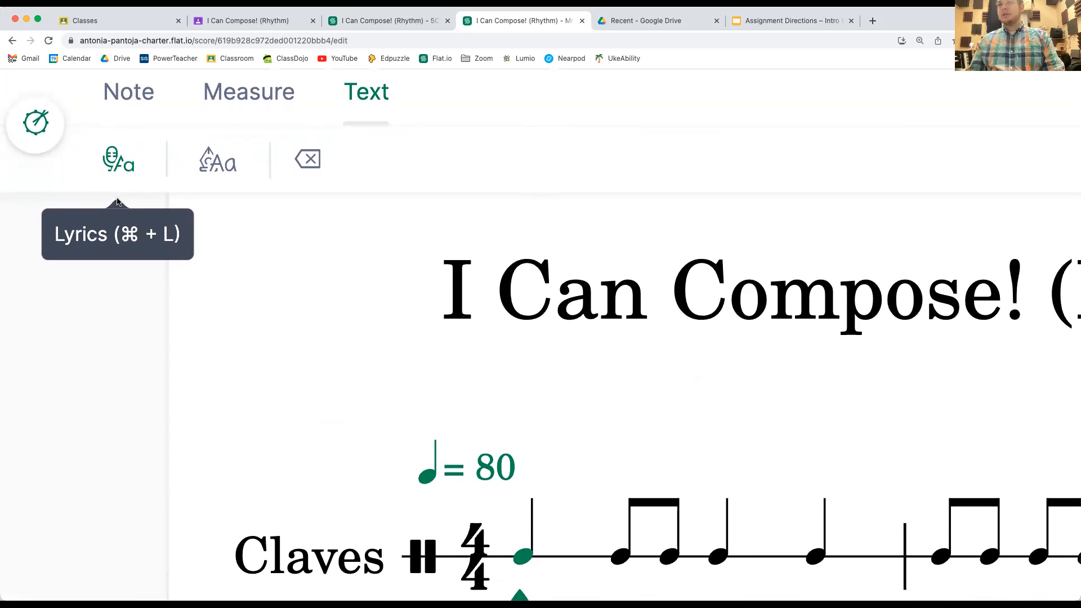
{"action": "scroll", "coordinate": [640, 333], "scroll_direction": "down", "scroll_amount": 1}
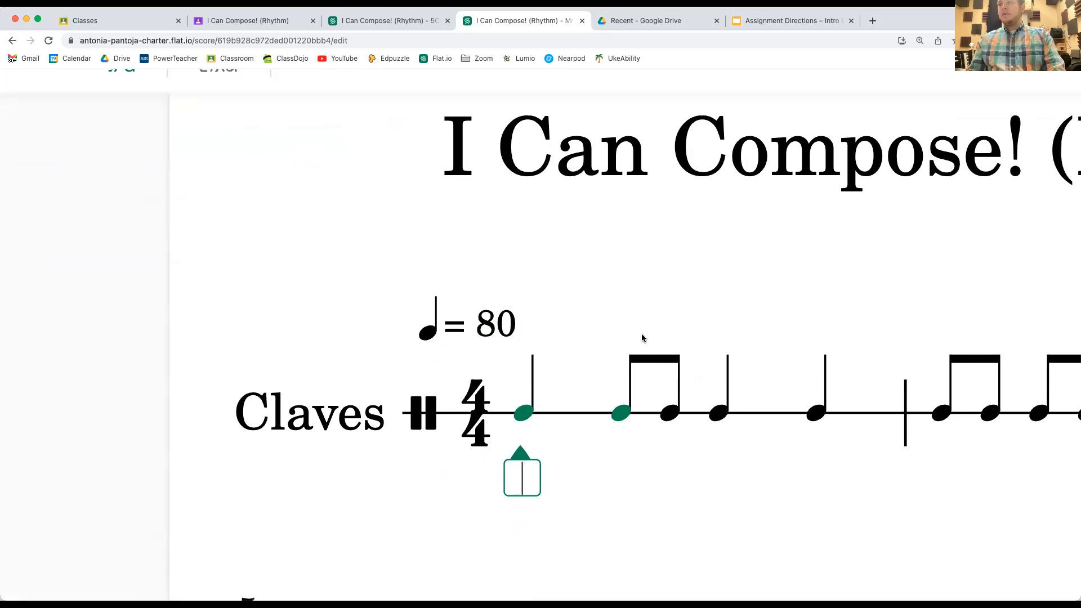
{"action": "scroll", "coordinate": [641, 334], "scroll_direction": "down", "scroll_amount": 5}
{"action": "type", "text": "du du de "}
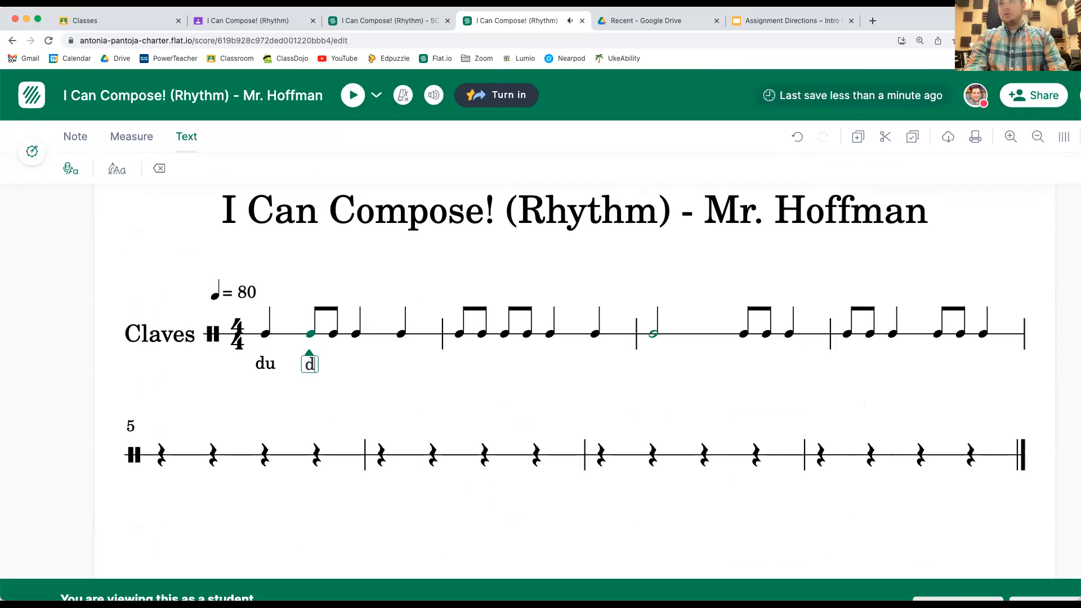
{"action": "type", "text": "du du"}
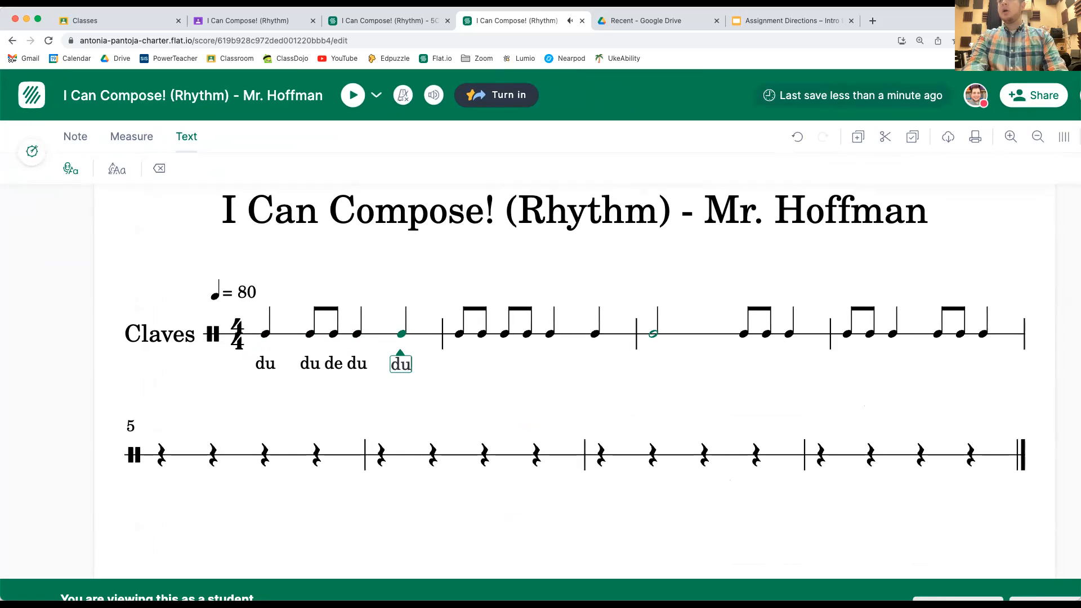
{"action": "key", "text": "BackSpace"}
{"action": "key", "text": "BackSpace"}
{"action": "key", "text": "BackSpace"}
{"action": "type", "text": "du"}
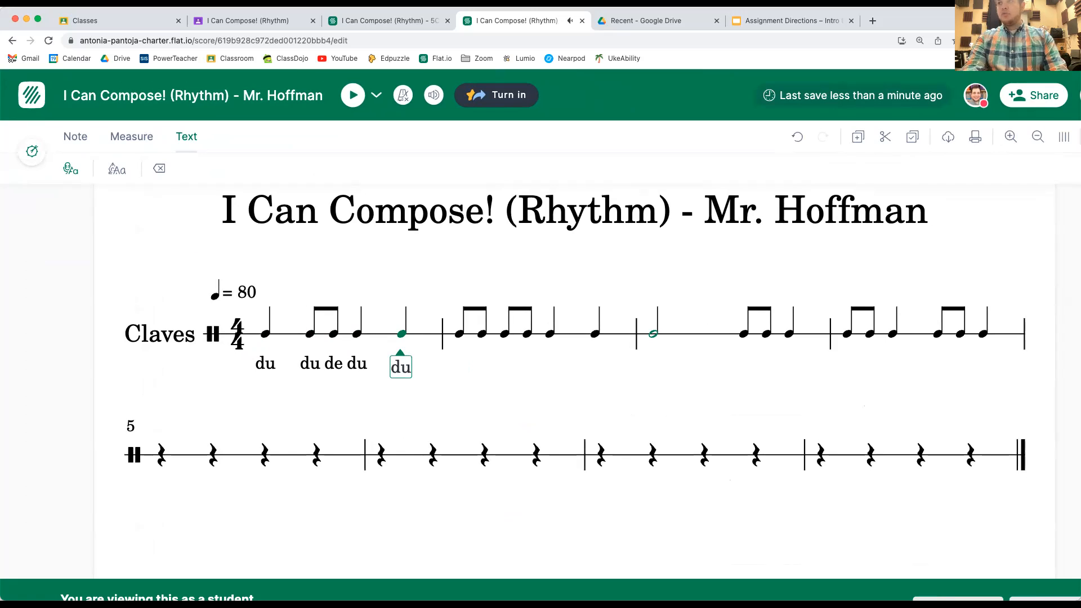
{"action": "key", "text": "space"}
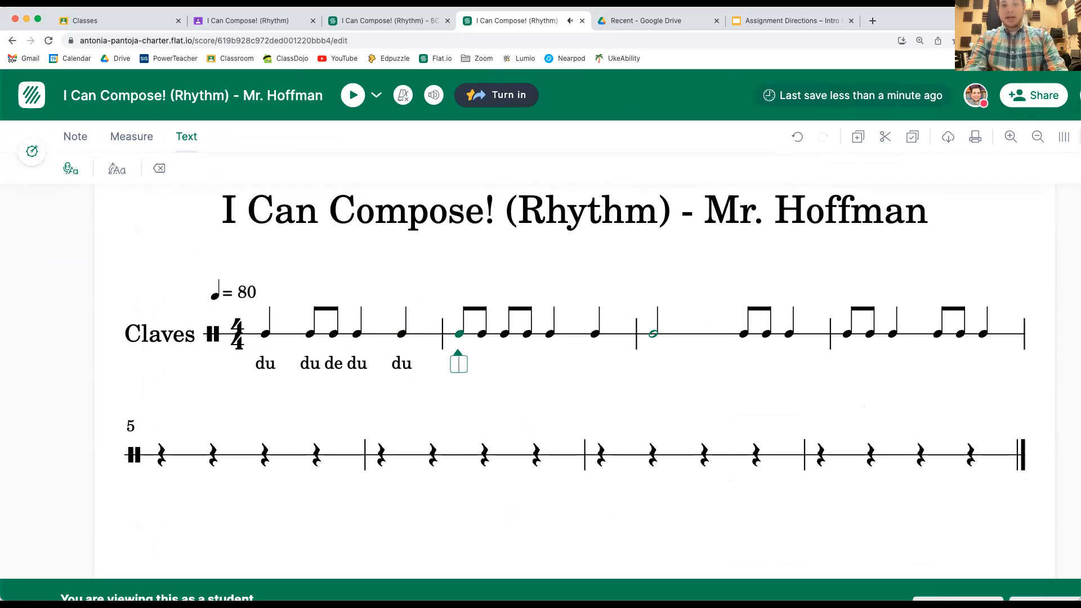
Enter the lyrics "du de du de du du", "duu du de du" and "du de du du de du" under measures two to four
{"action": "type", "text": "du de d"}
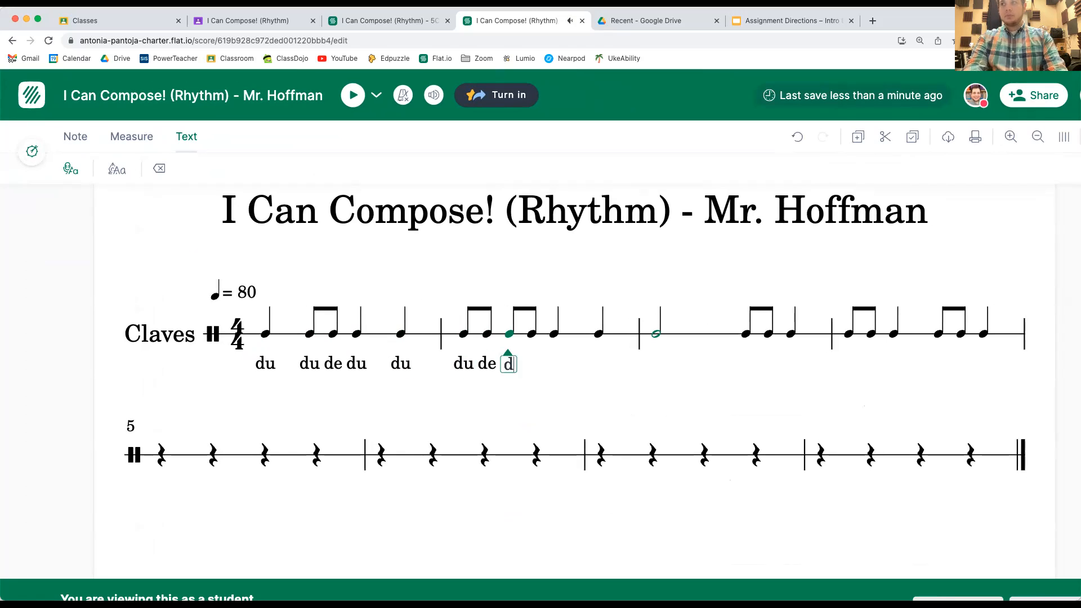
{"action": "type", "text": "u de du du du"}
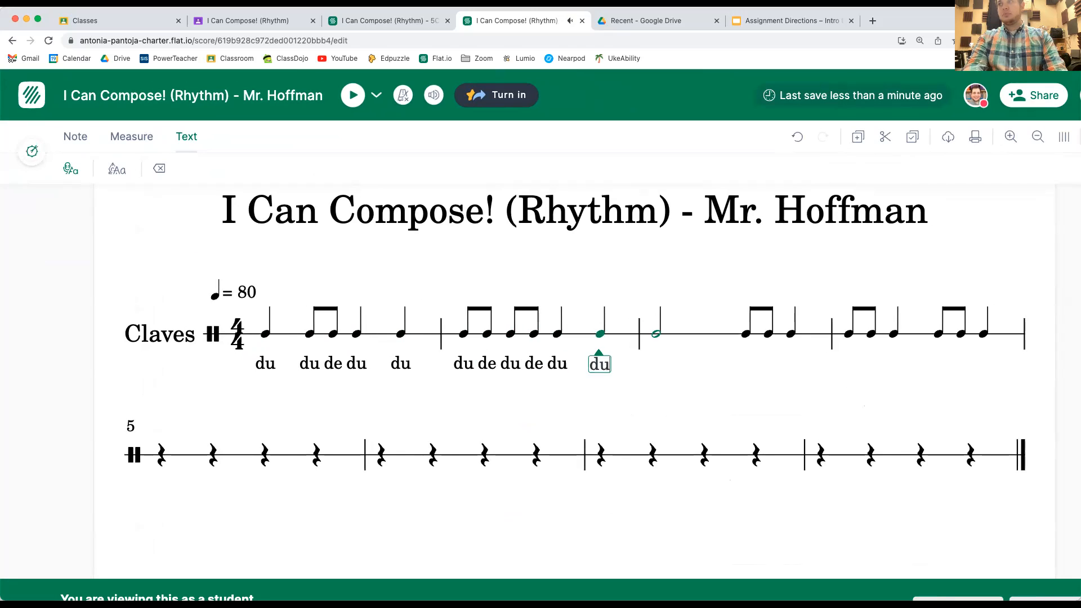
{"action": "type", "text": "u du de du "}
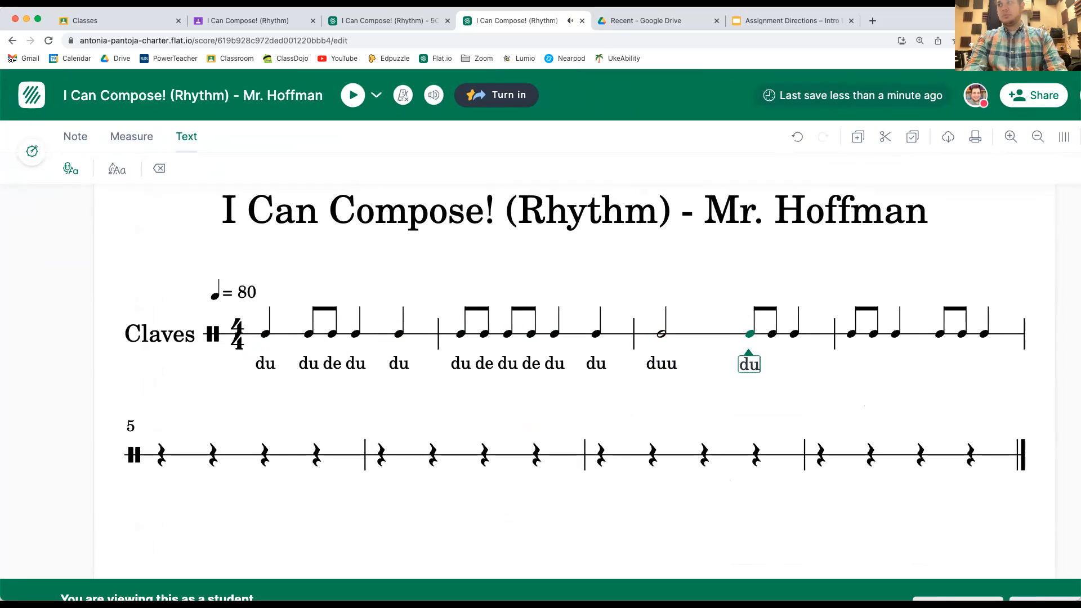
{"action": "type", "text": "du de du du de"}
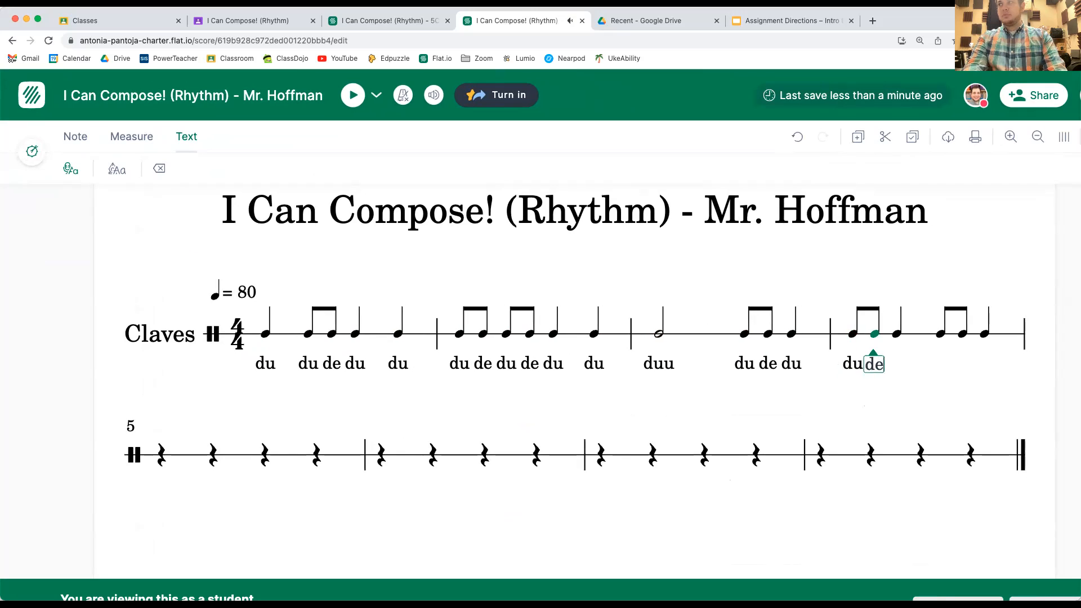
{"action": "type", "text": " du"}
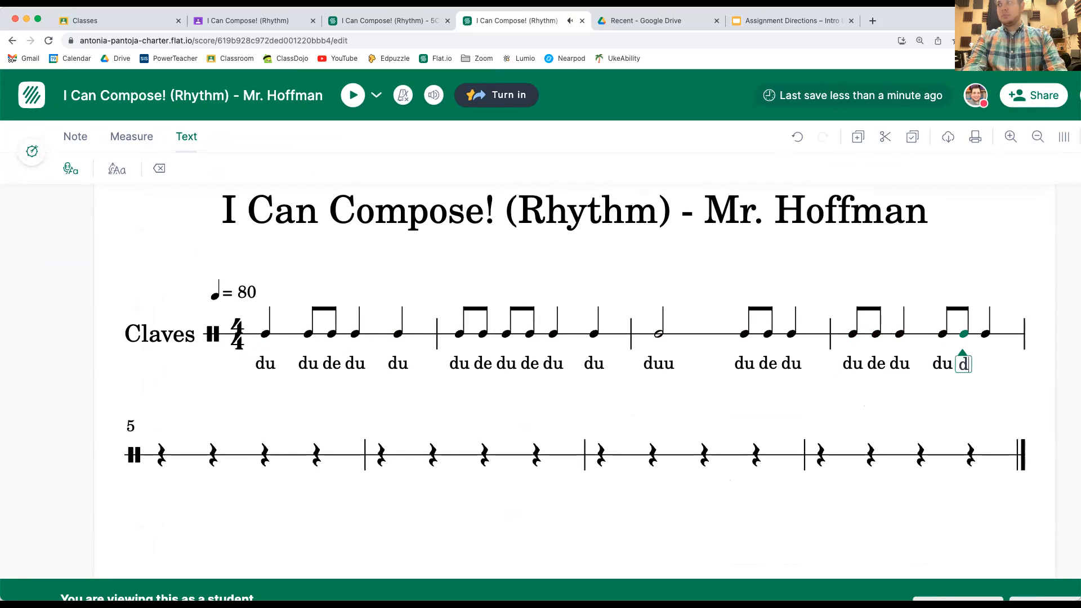
{"action": "key", "text": "space"}
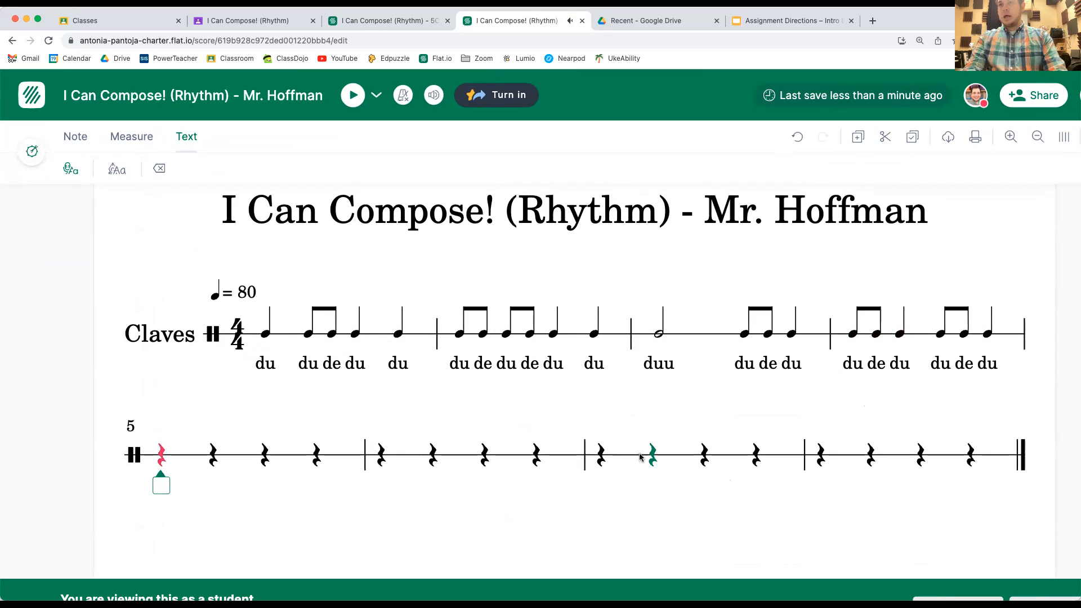
{"action": "left_click", "coordinate": [647, 423]}
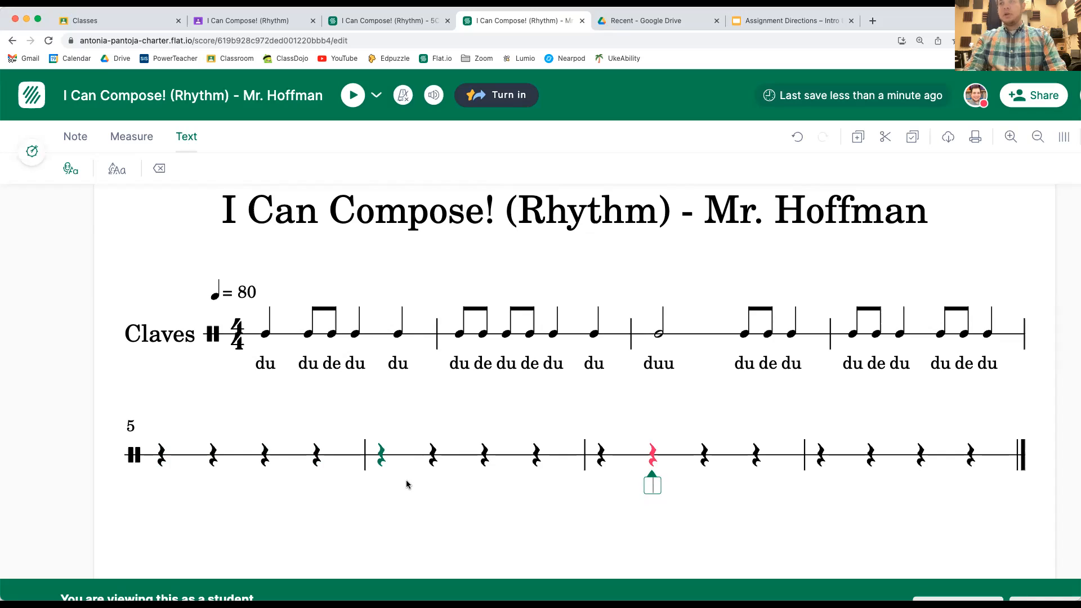
{"action": "left_click", "coordinate": [79, 139]}
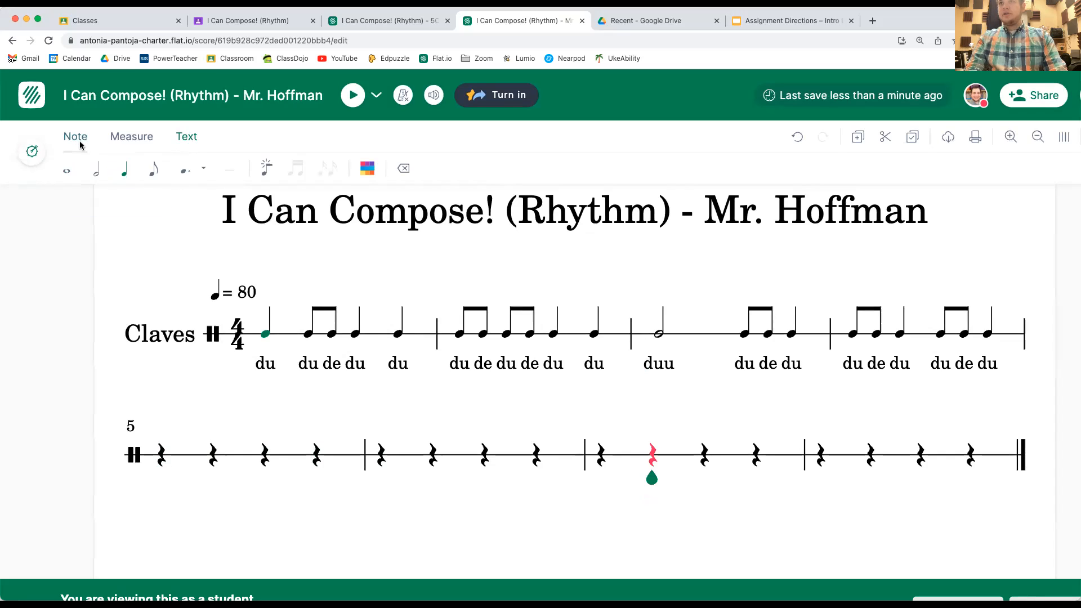